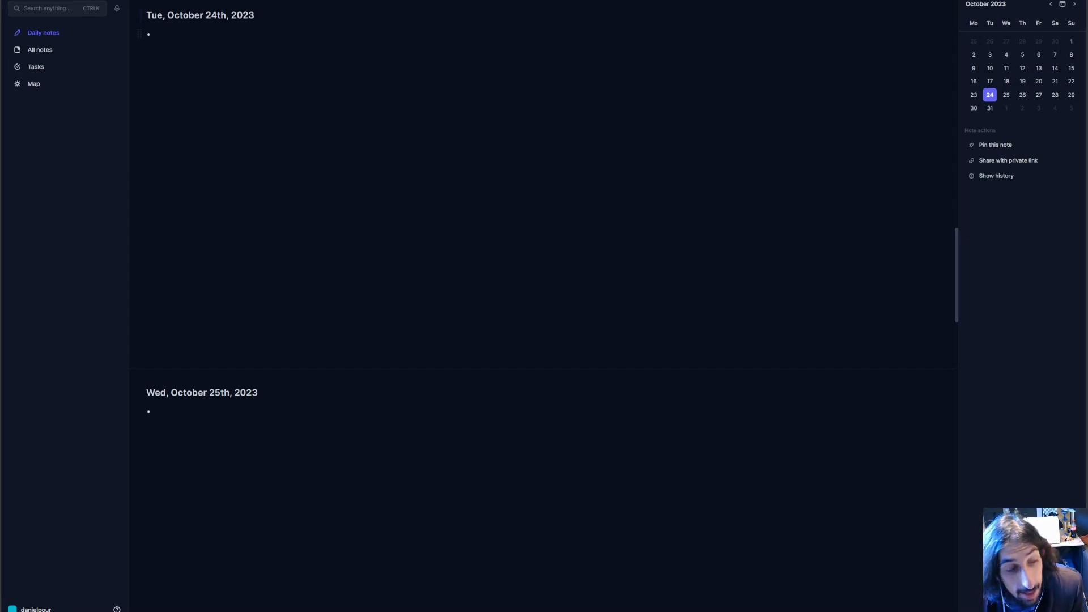
Open the list of all notes and switch to the graph named Test graph.
click(36, 609)
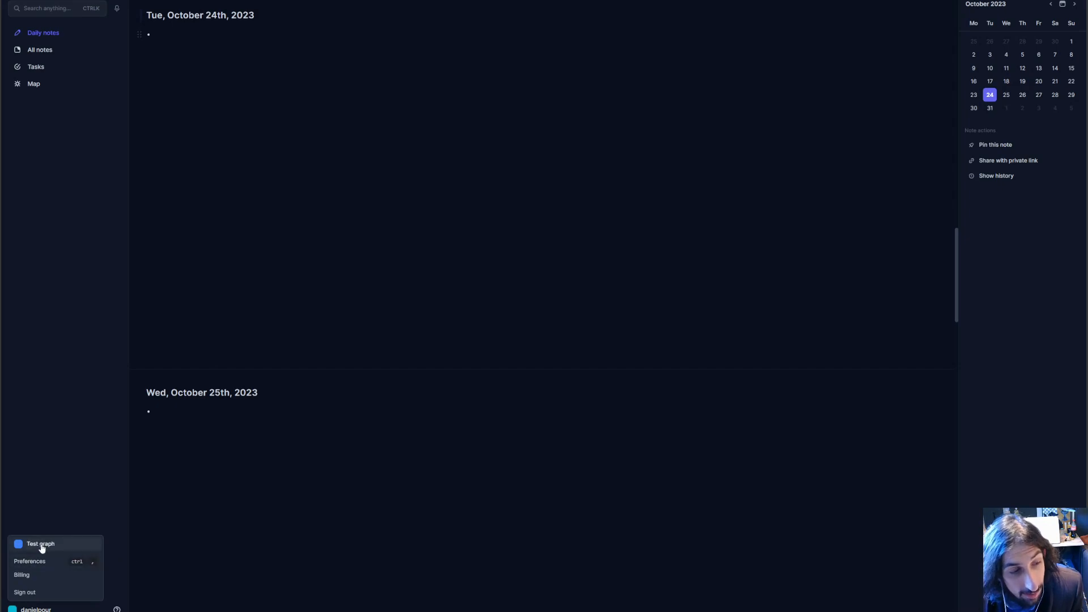
click(266, 506)
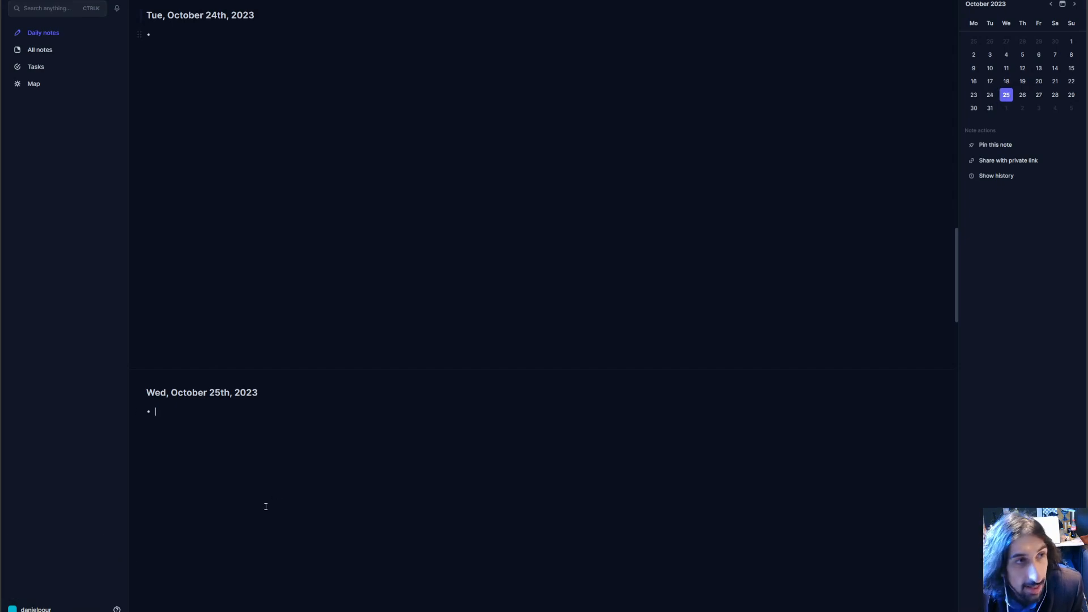
click(62, 49)
click(48, 608)
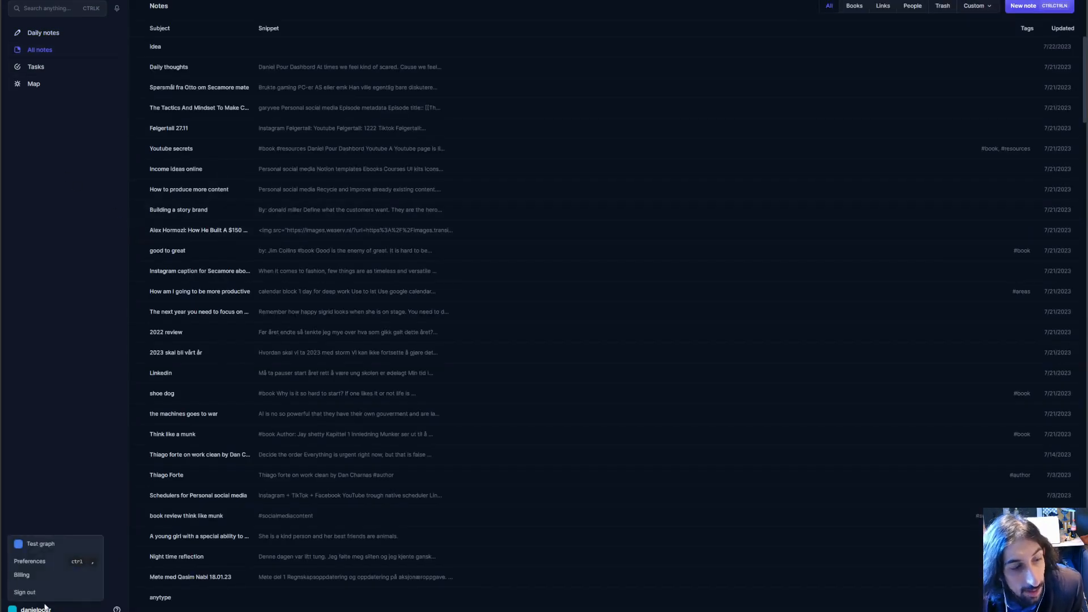
click(36, 546)
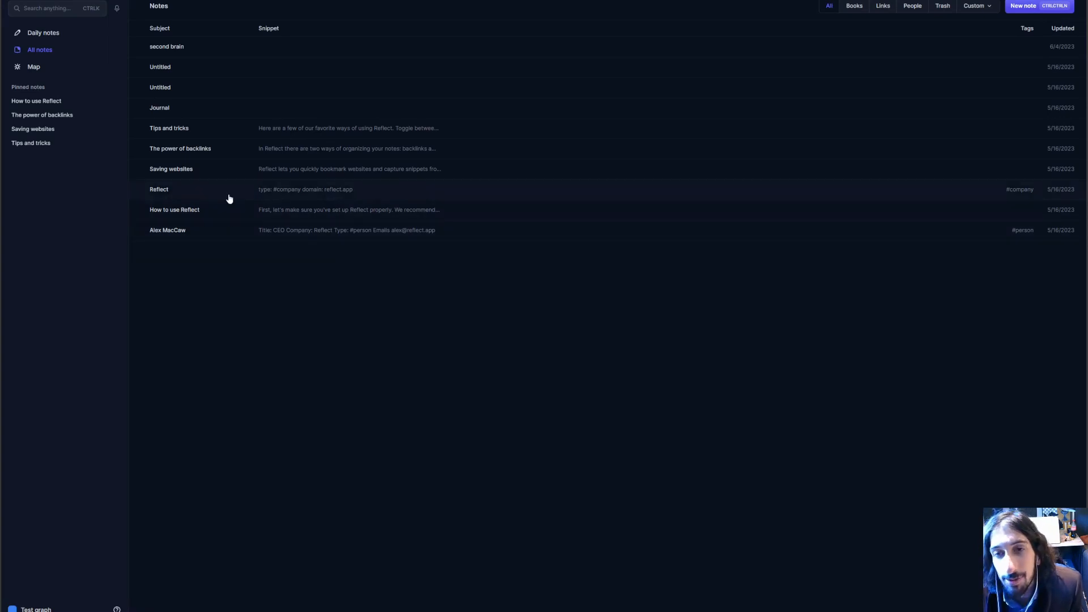
View the daily notes, return to the full notes list and open the second brain note.
click(58, 39)
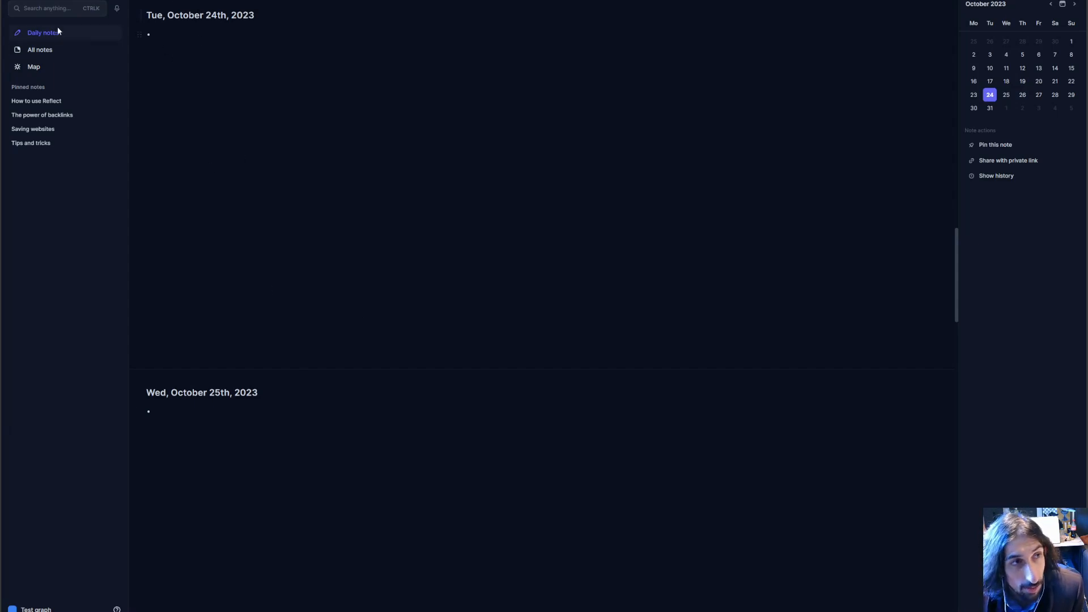
click(57, 49)
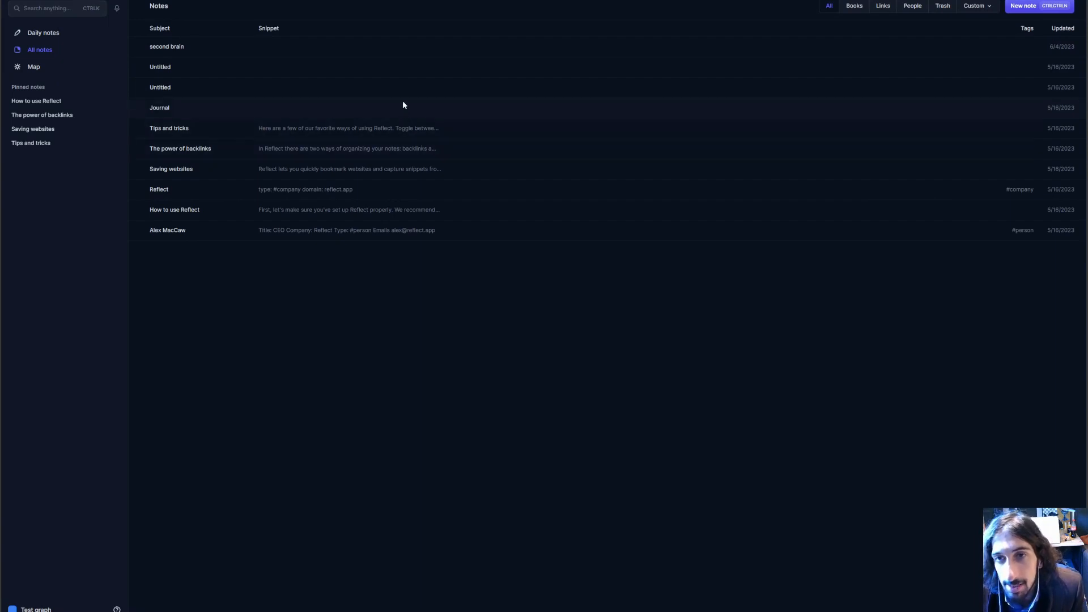
click(225, 50)
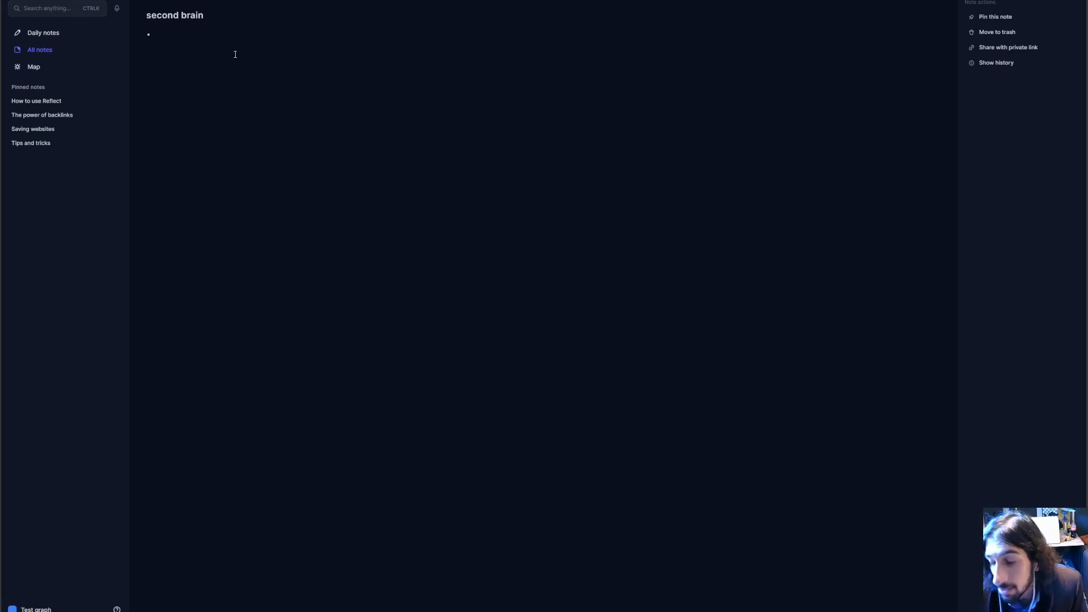
Add the new tags #secamore, #reaources, #archive and #projects on the first bullet of the second brain note.
text(#)
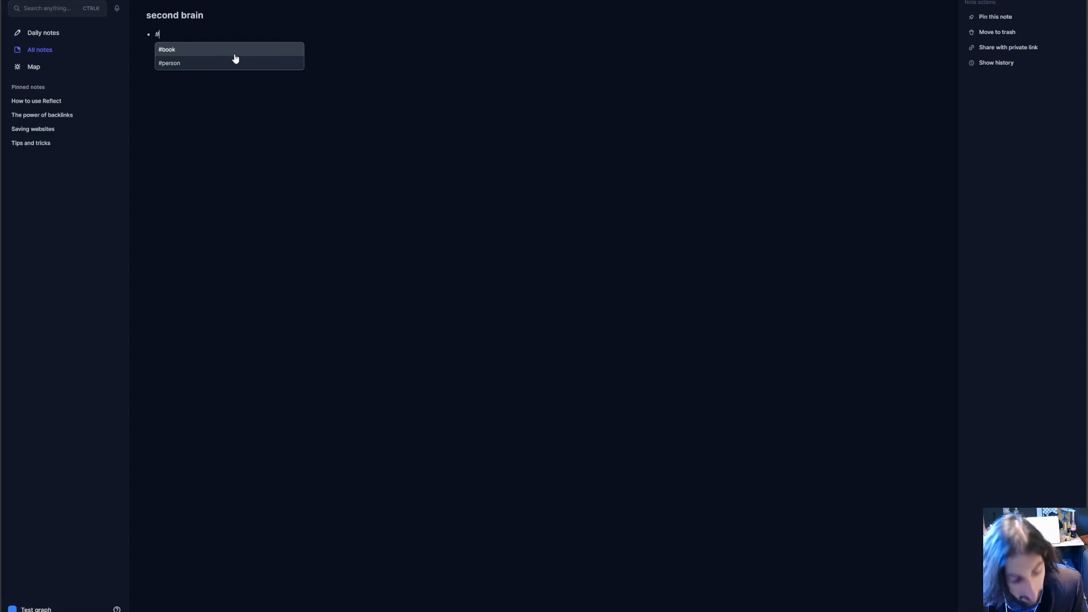
text(secamore)
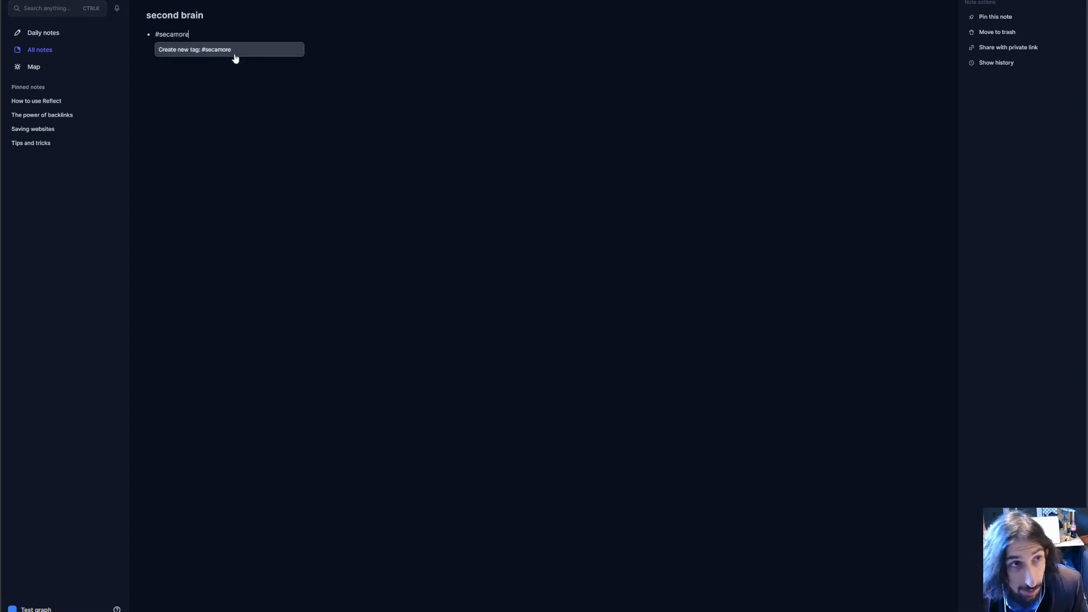
click(235, 55)
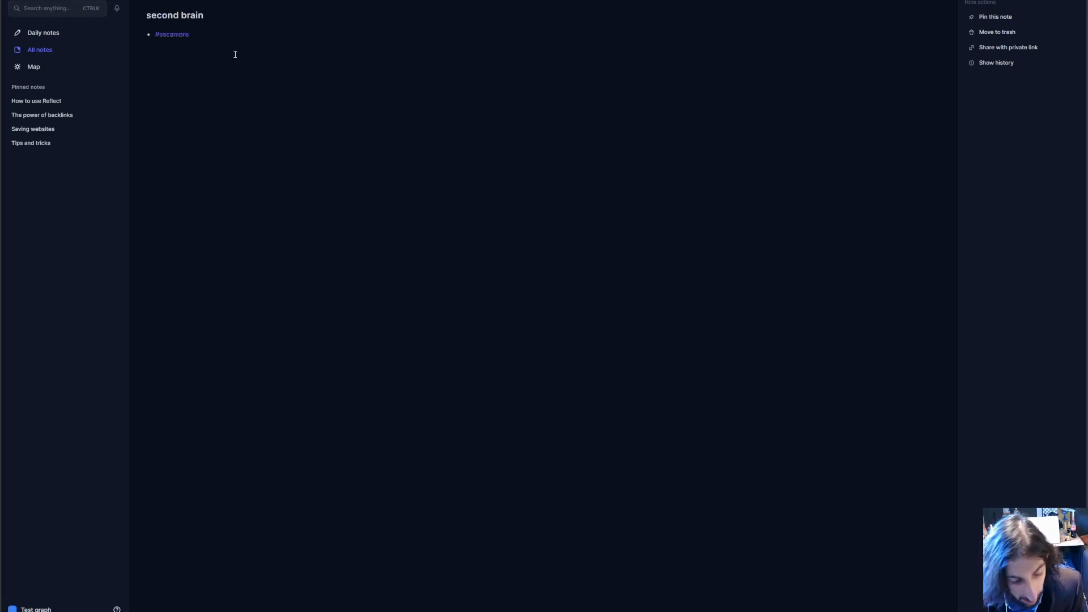
text(#)
text(r)
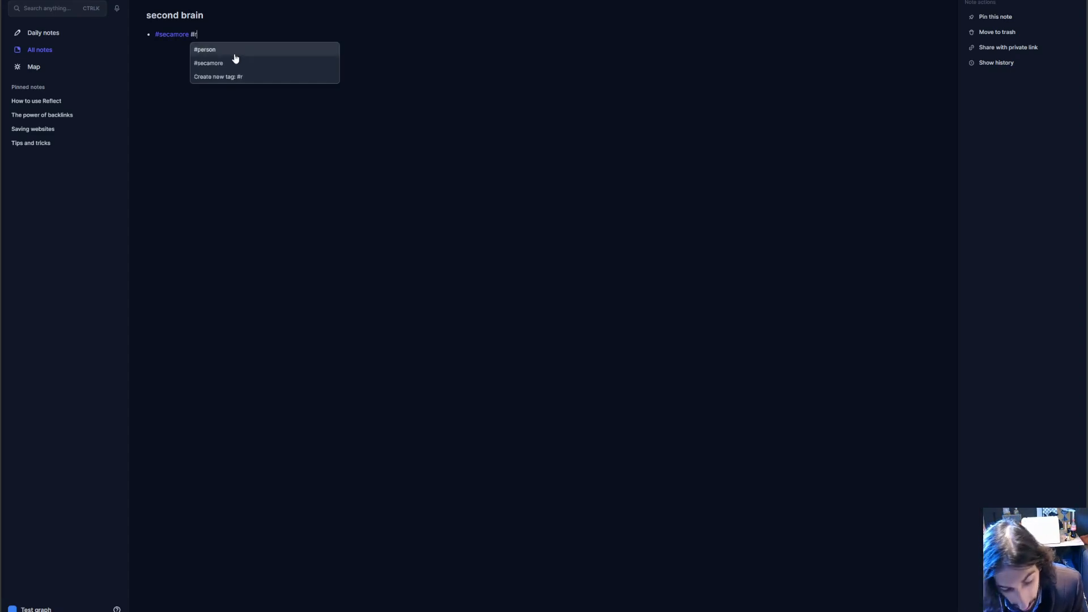
text(eaources)
click(235, 55)
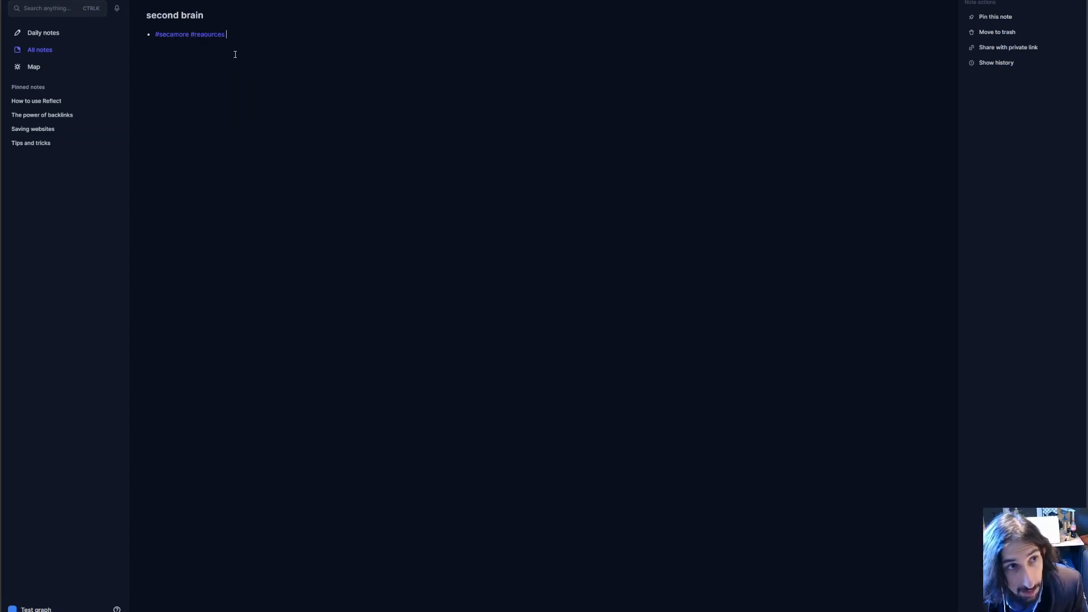
text(#archive)
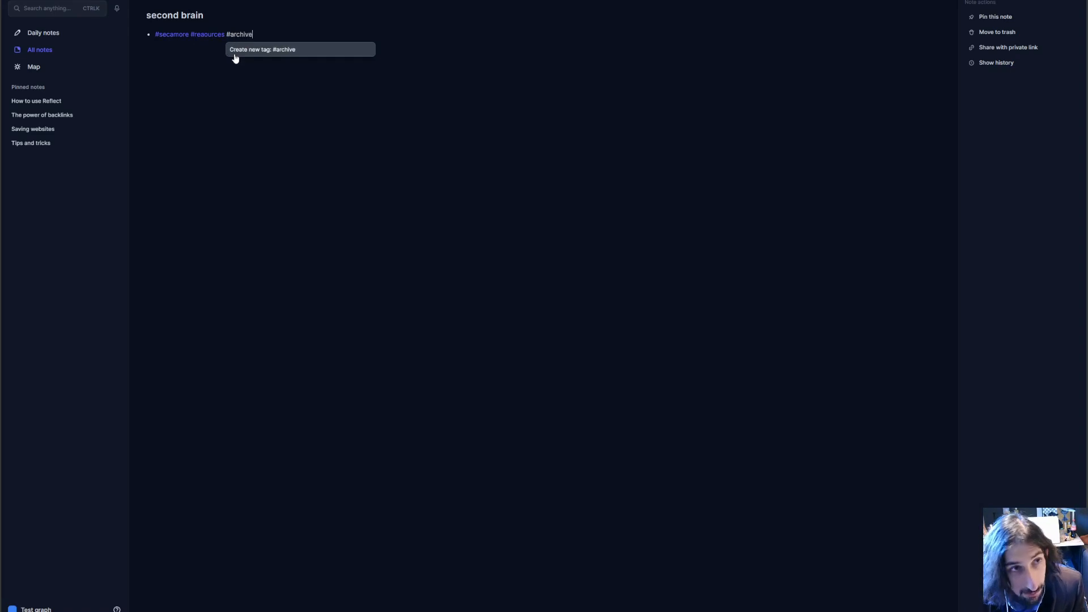
click(236, 55)
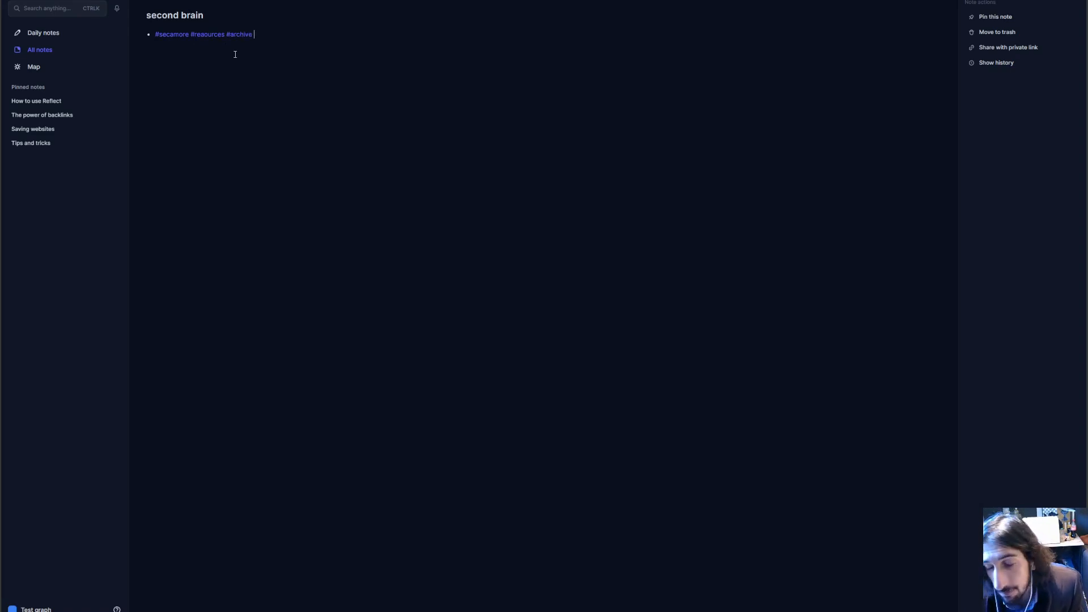
text(#)
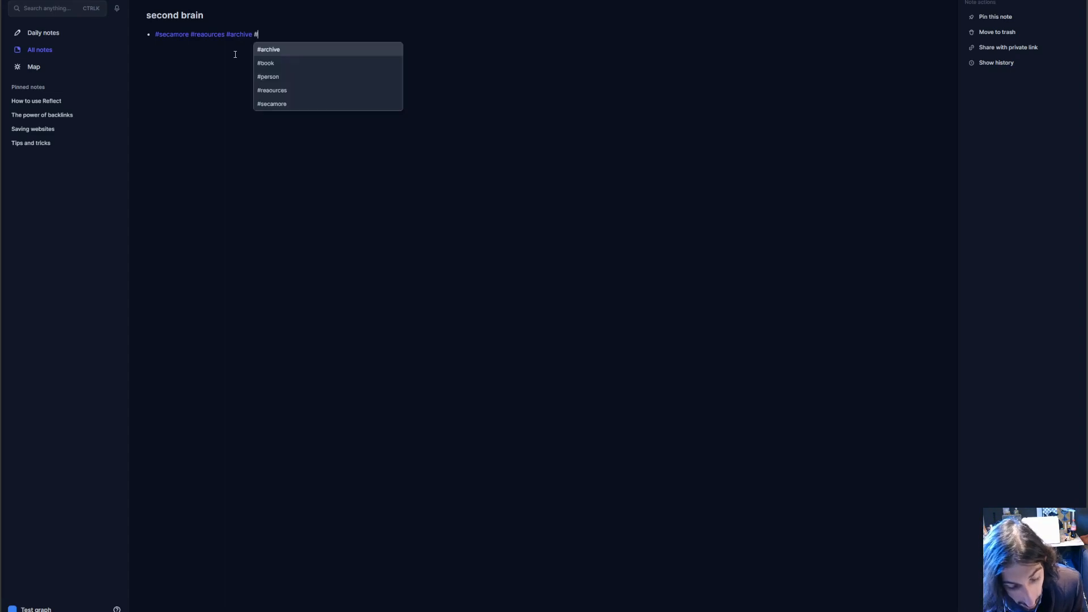
text(projects)
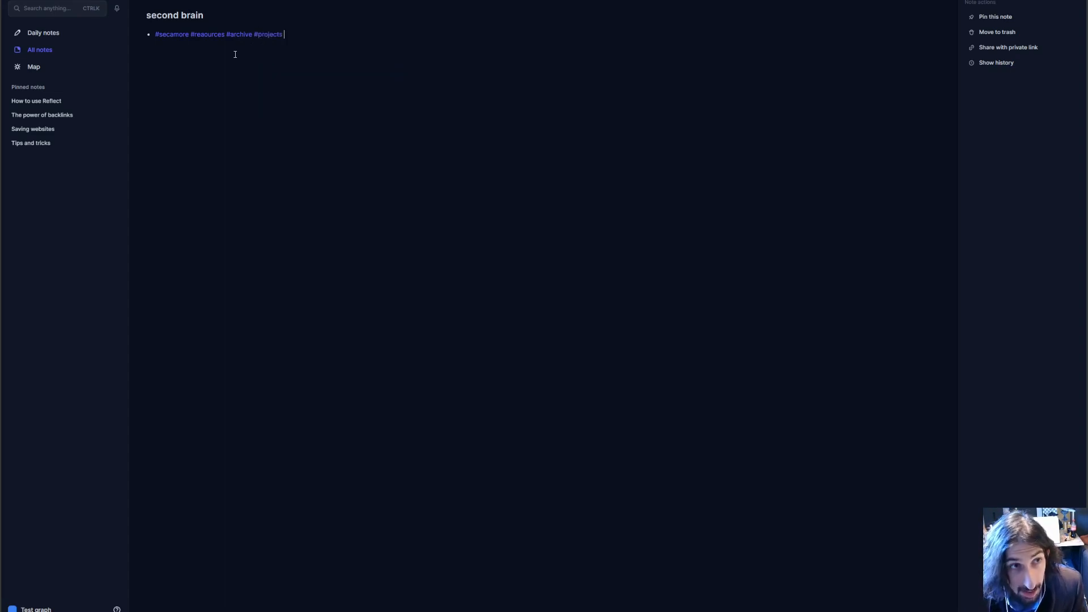
Check which notes carry the #secamore, #reaources and #archive tags by following each tag, and return to the full notes list.
click(163, 37)
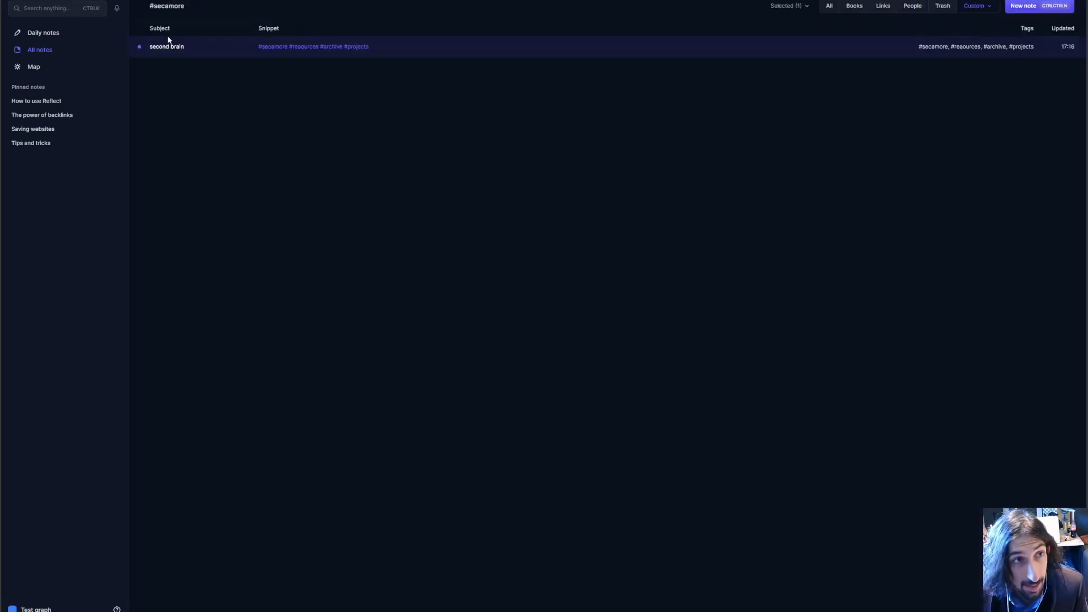
click(189, 46)
click(198, 36)
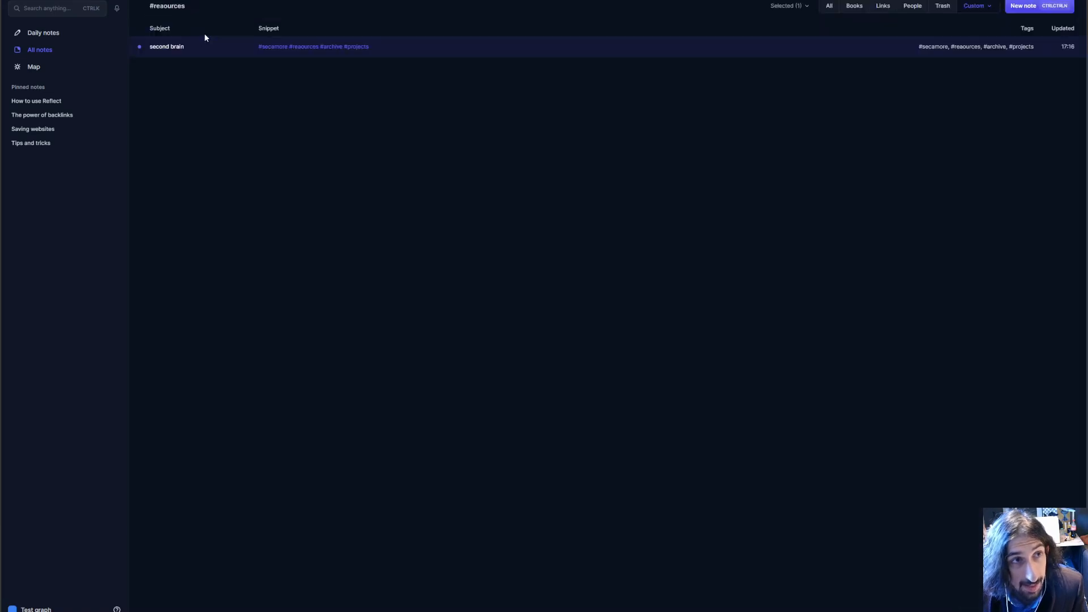
click(329, 46)
click(240, 38)
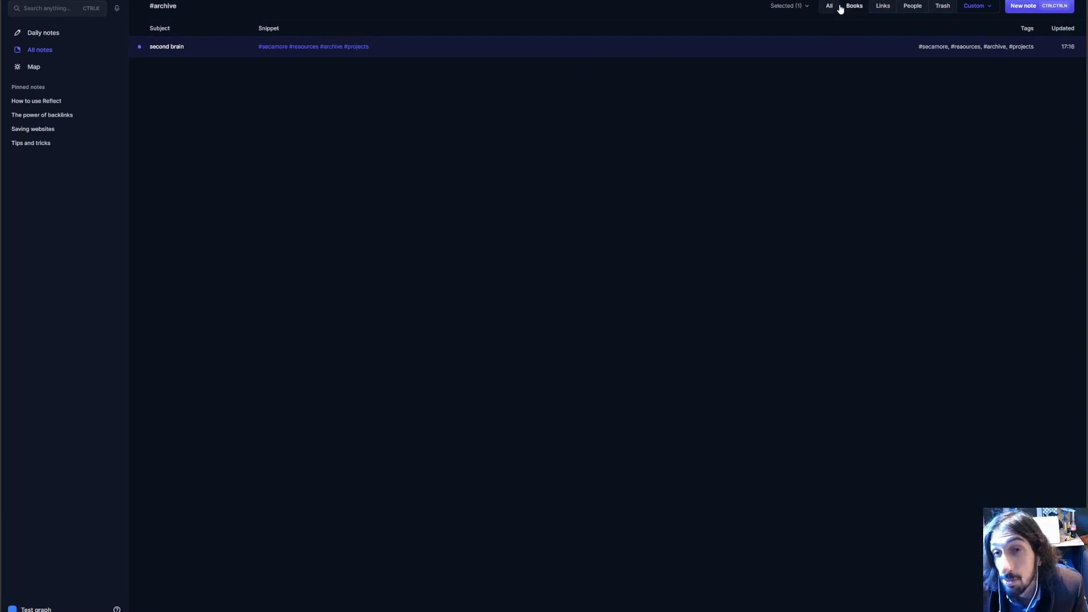
click(234, 46)
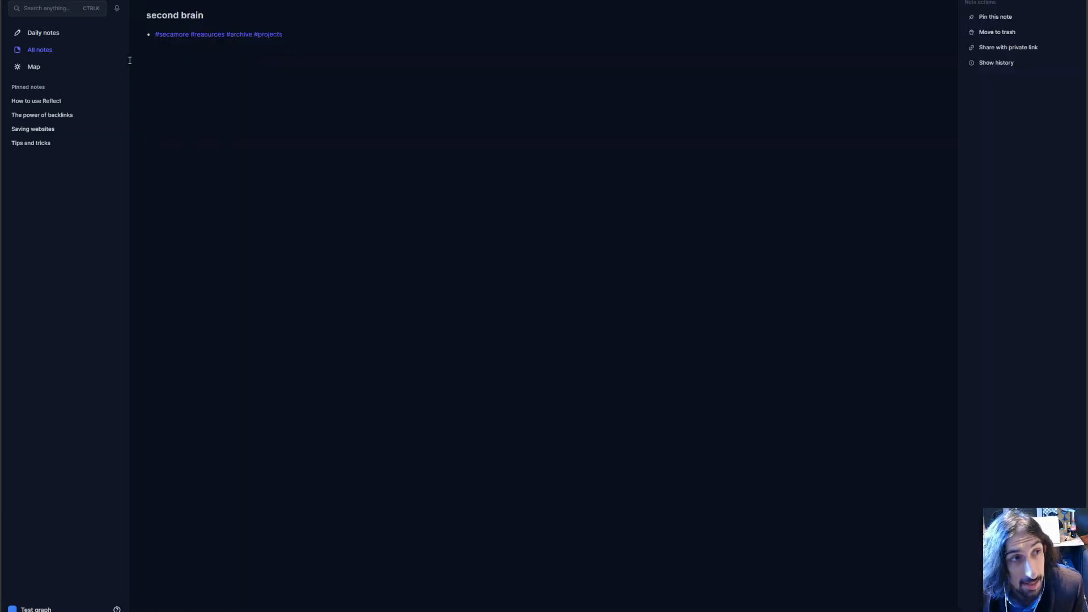
click(53, 55)
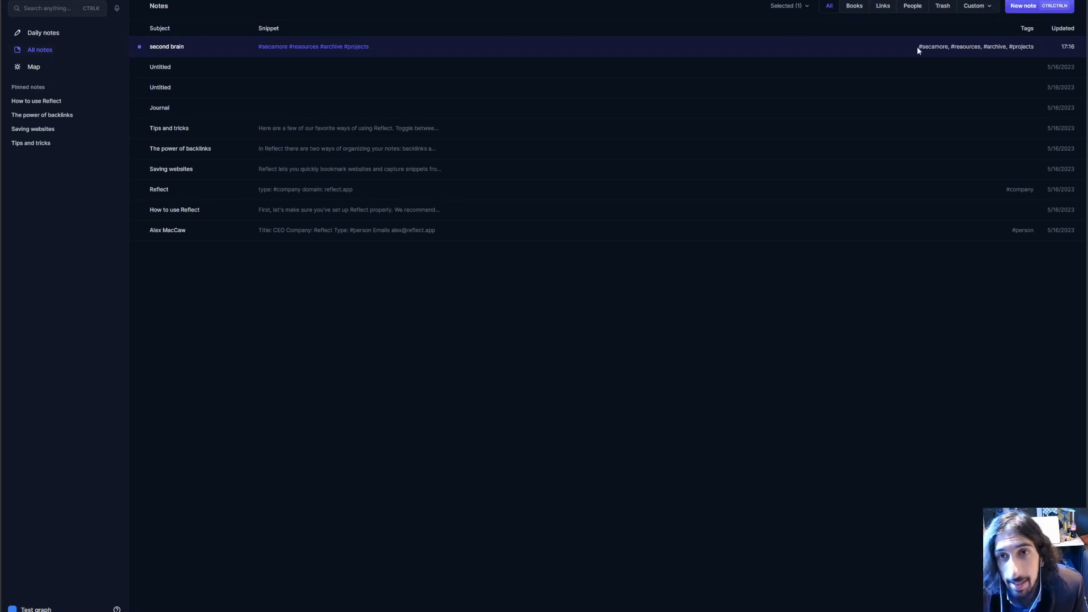
Review the custom tags and the People, Links, Books and Trash filters, and return to showing all notes.
click(974, 6)
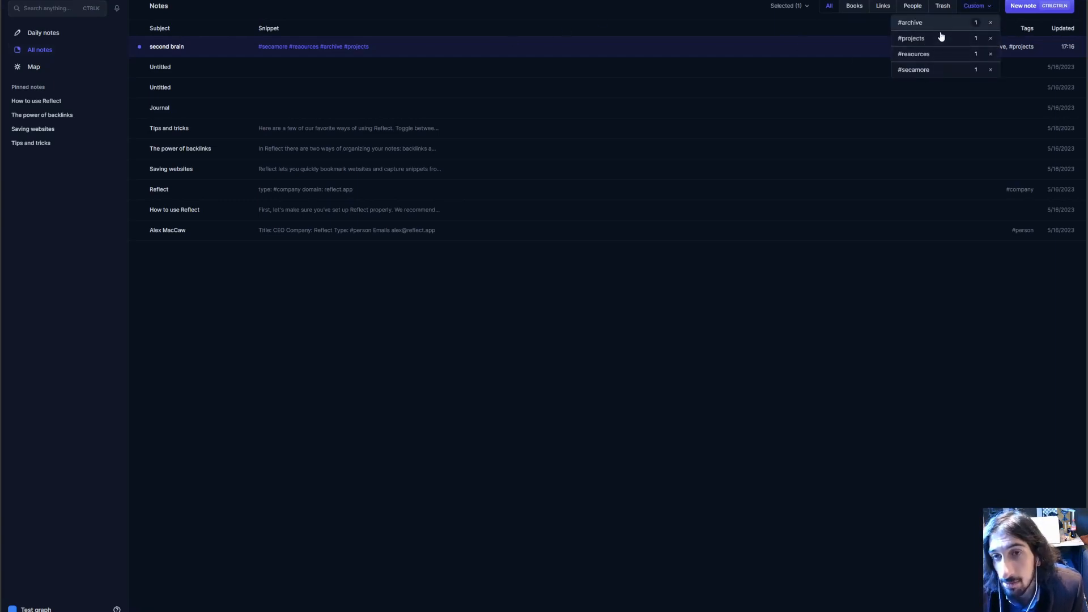
click(915, 7)
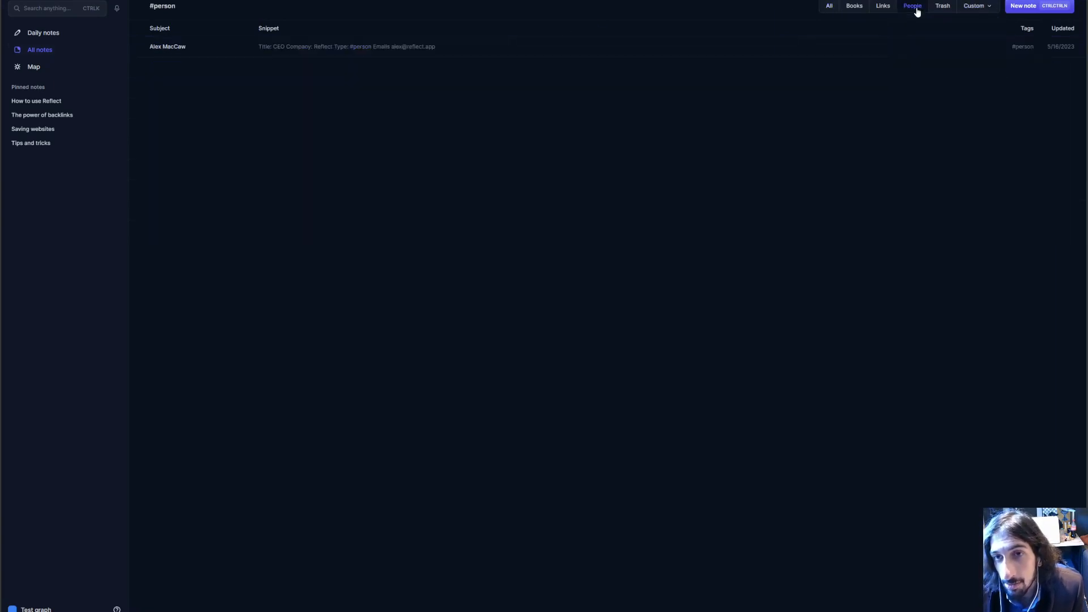
click(883, 8)
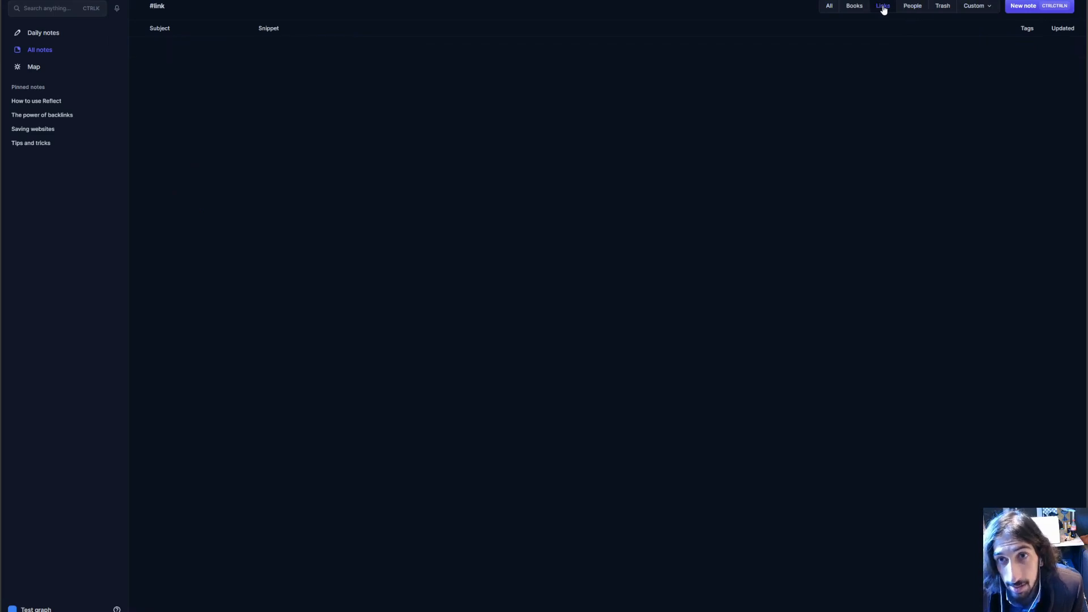
click(853, 7)
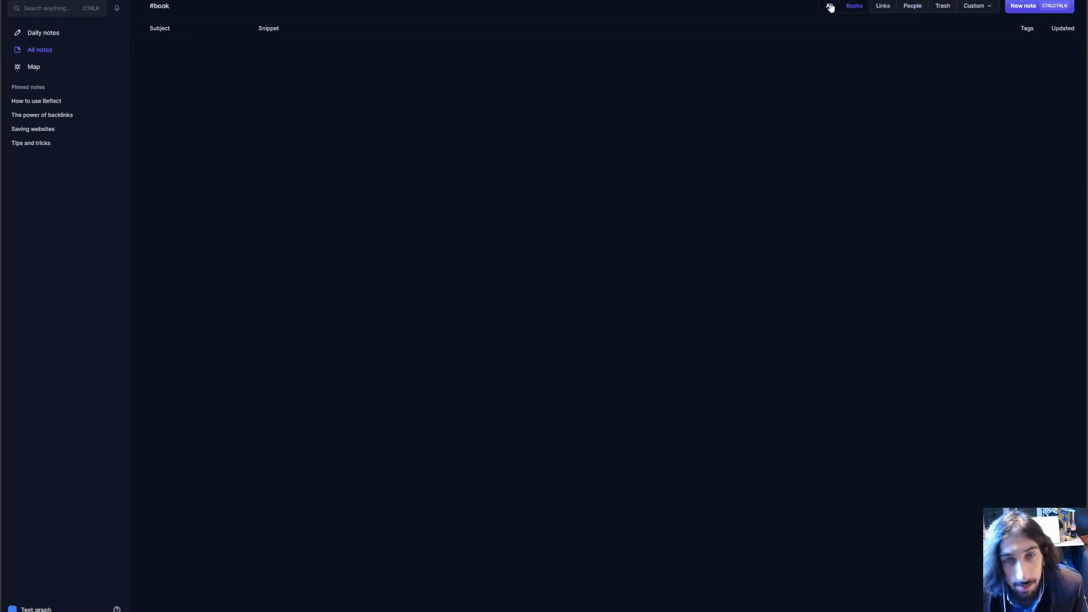
click(942, 7)
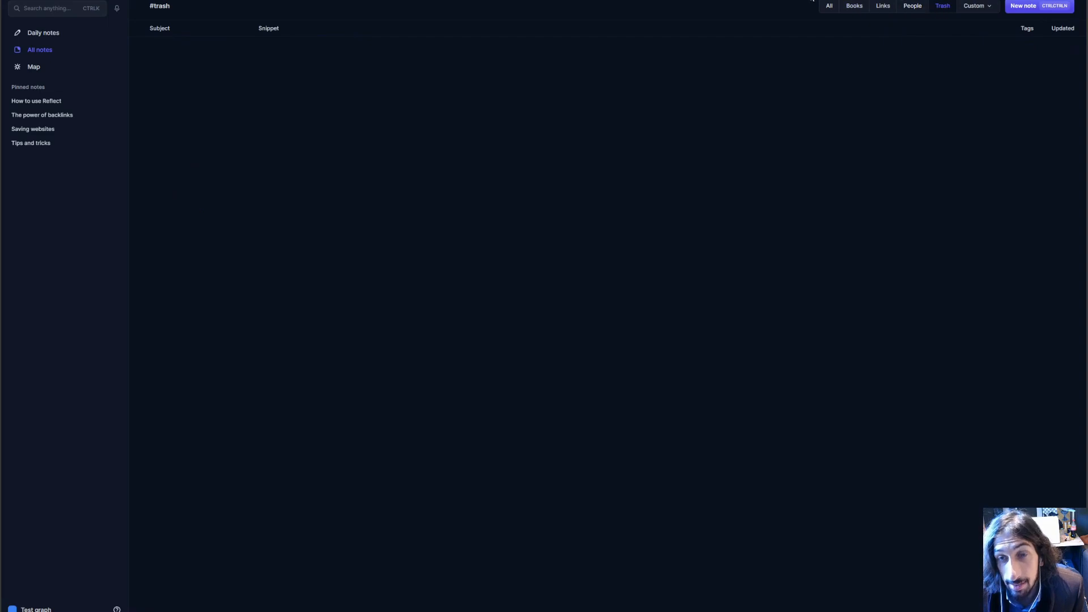
click(827, 6)
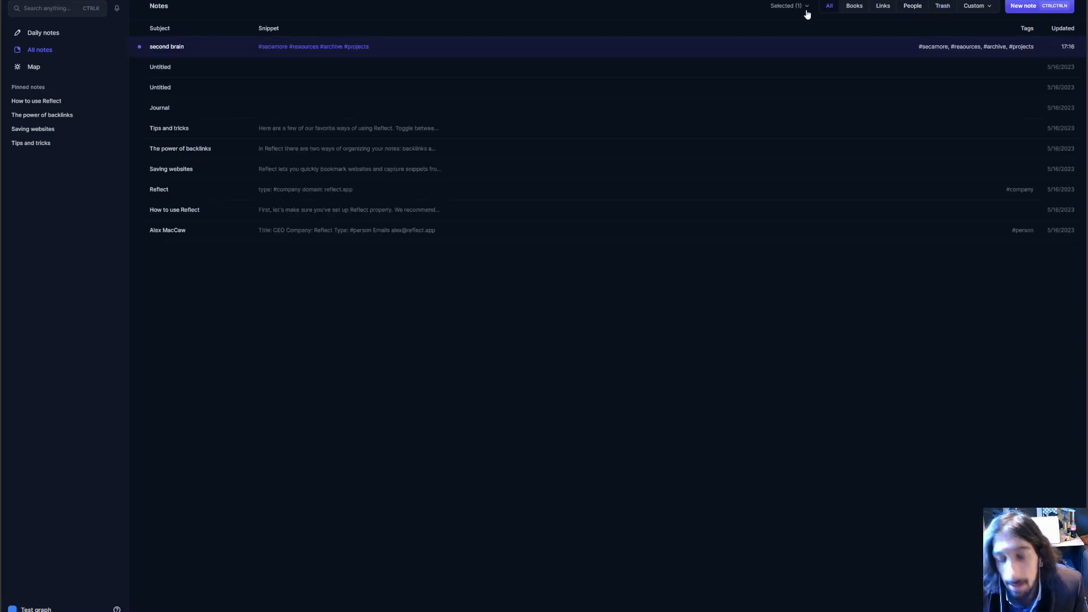
Create a new note titled "Secamore" and start its first body line.
click(1048, 7)
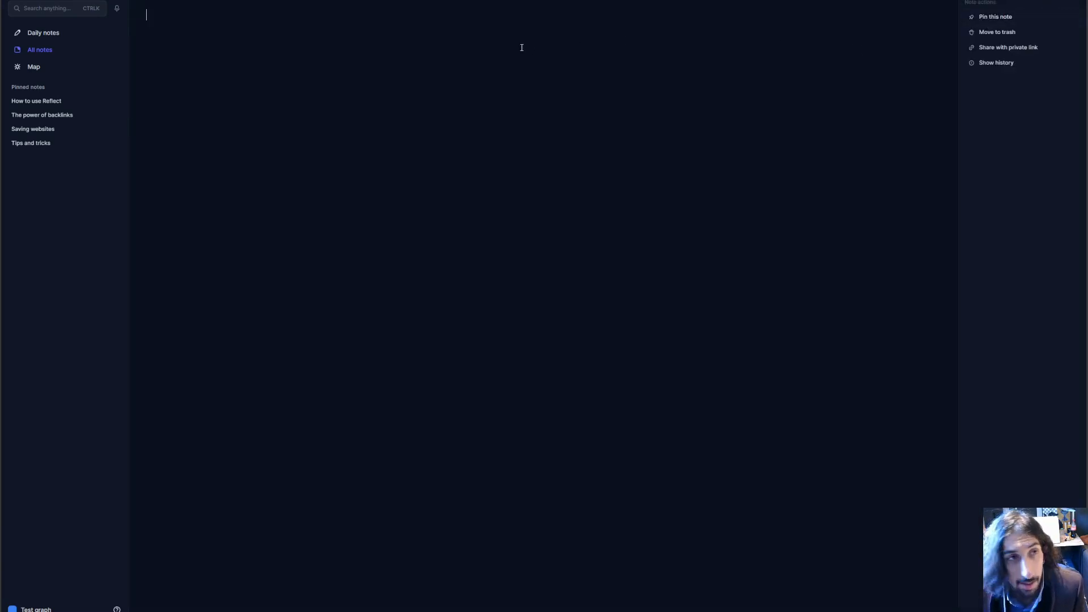
click(490, 16)
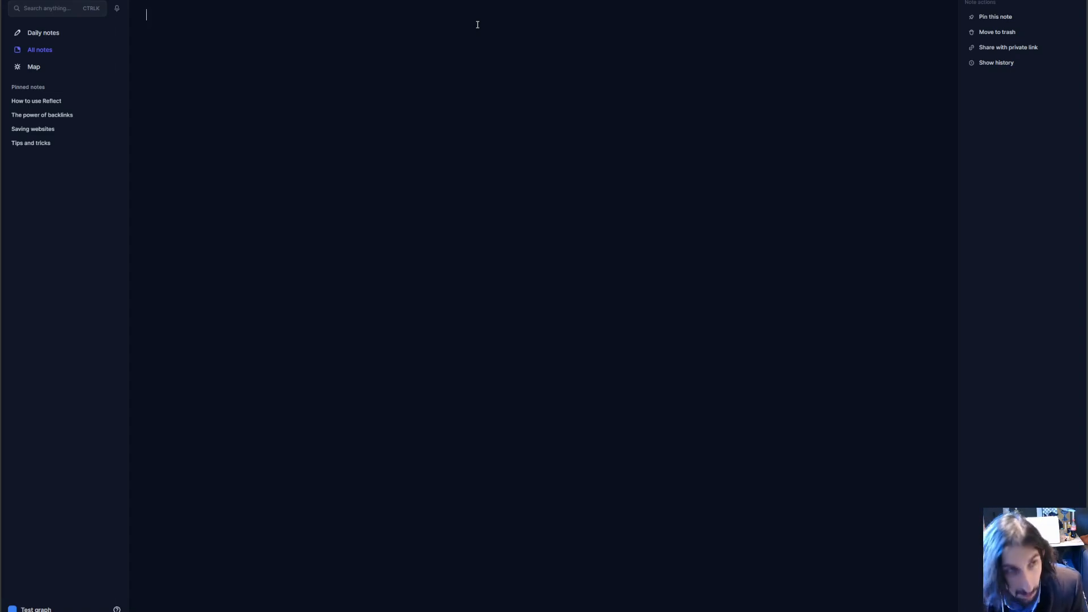
text(Secamore)
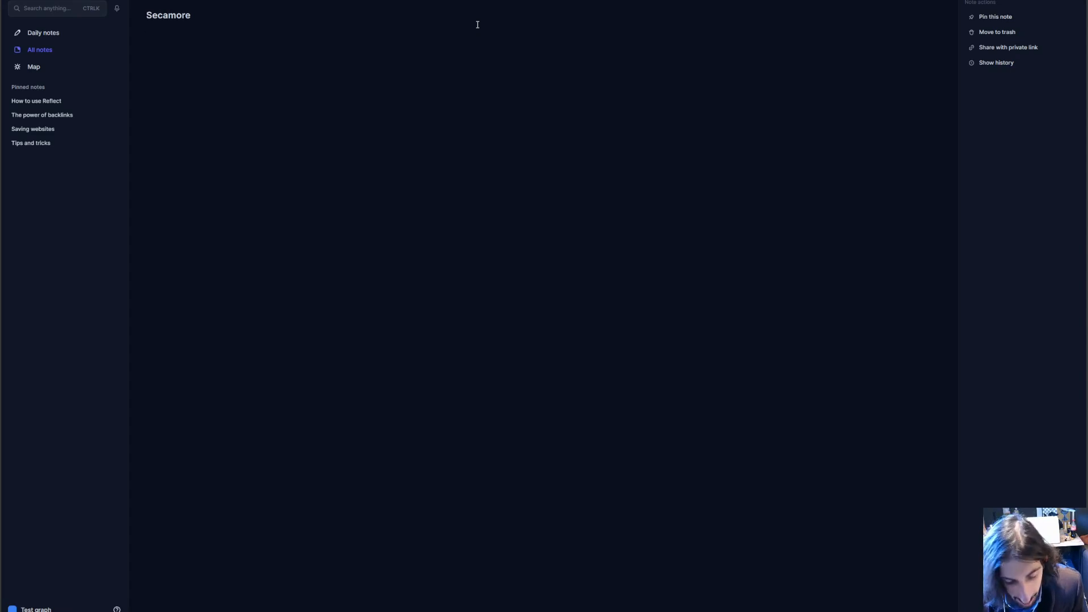
key(Return)
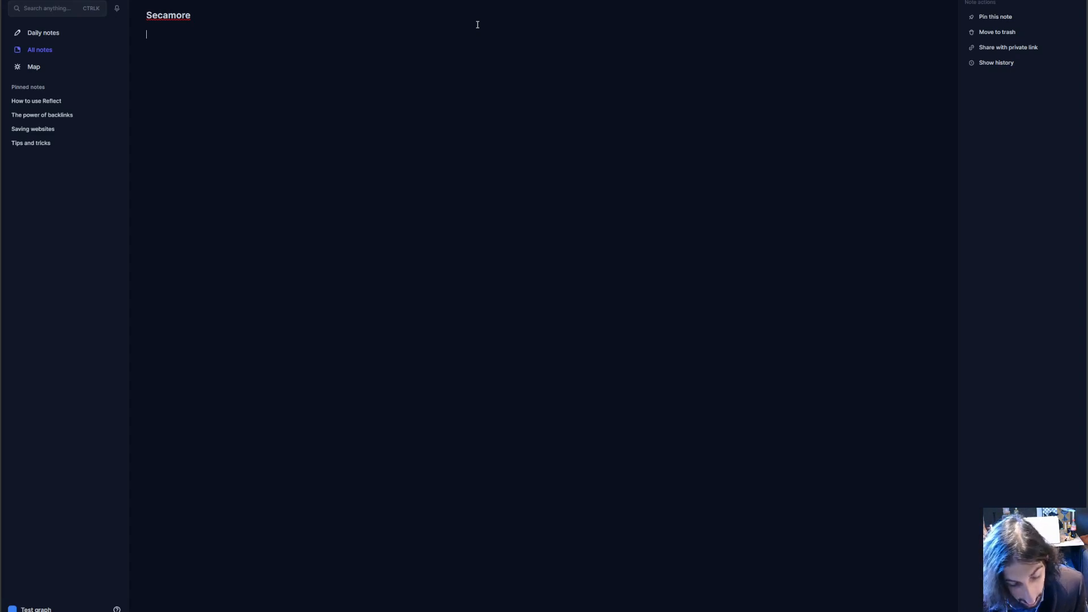
Start a backlink on the first line below the Secamore title.
text(/)
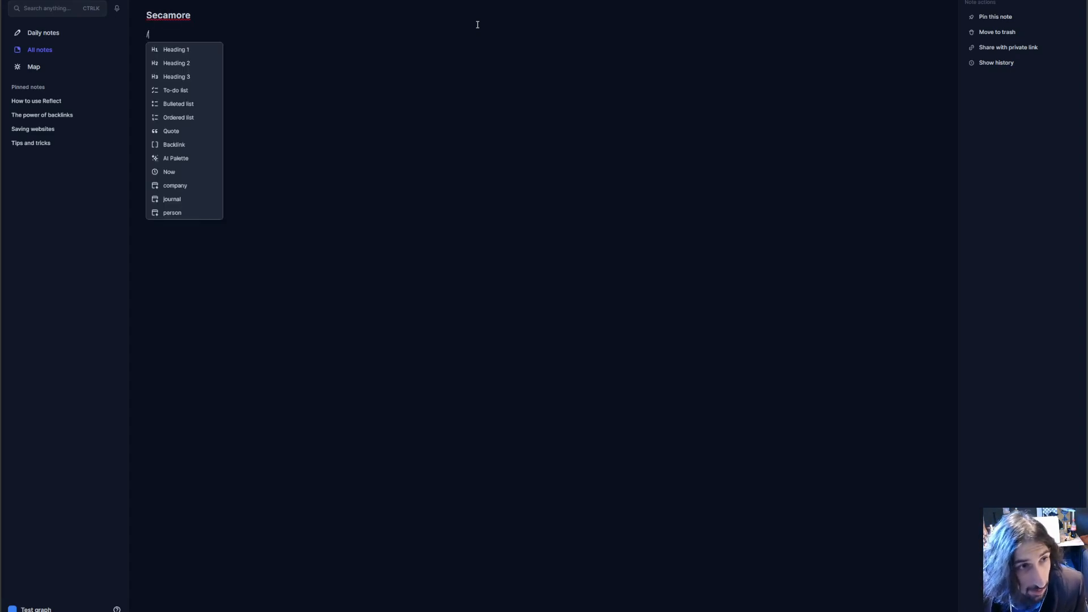
key(Down)
key(Down)
key(Down)
key(Down)
key(Down)
key(Down)
key(Down)
key(Down)
key(Down)
key(Down)
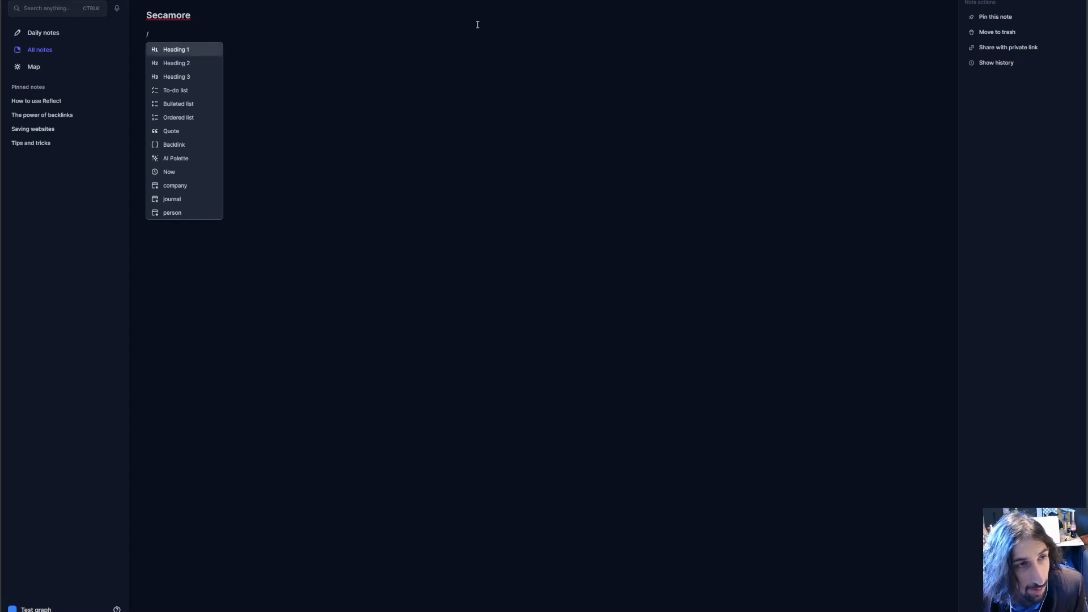
key(Up)
key(Up)
key(Return)
text(video)
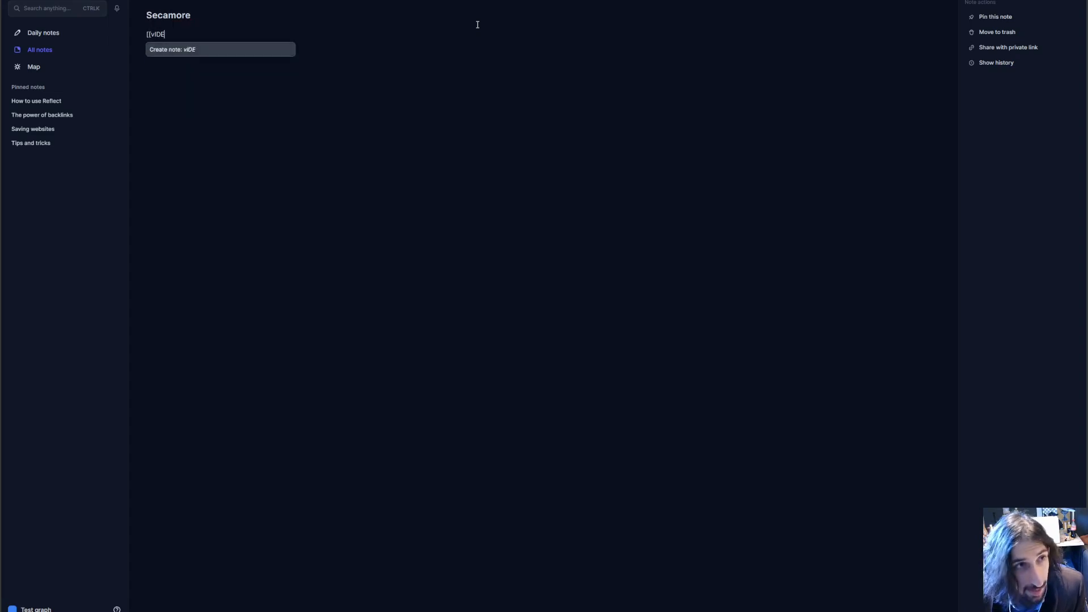
key(BackSpace)
key(BackSpace)
key(BackSpace)
key(BackSpace)
key(BackSpace)
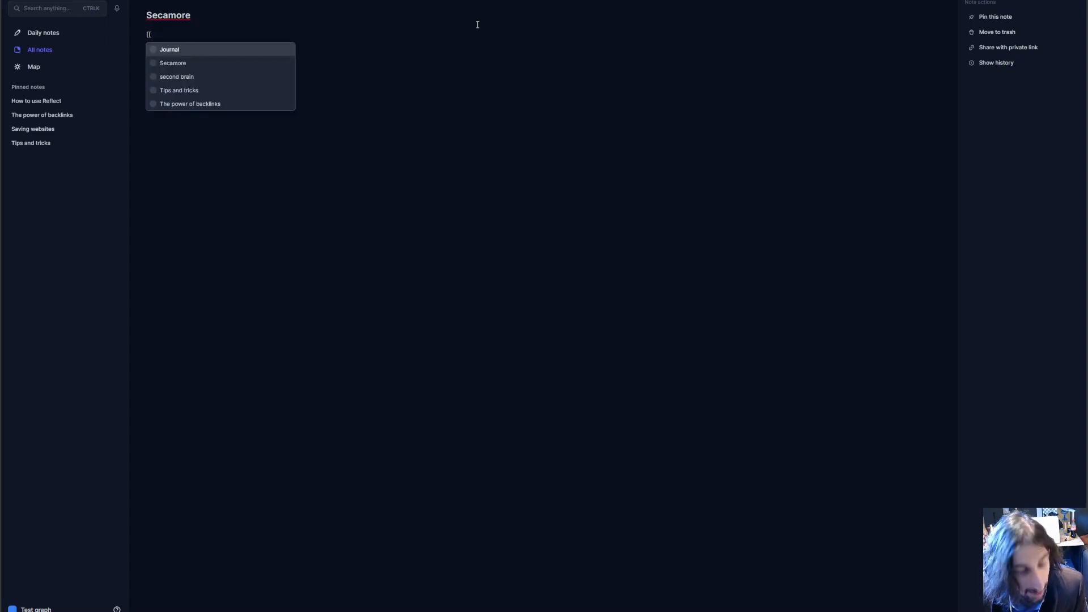
Complete the backlink in the Secamore note as a new note called "video ideas" and open that note.
text(video ideas)
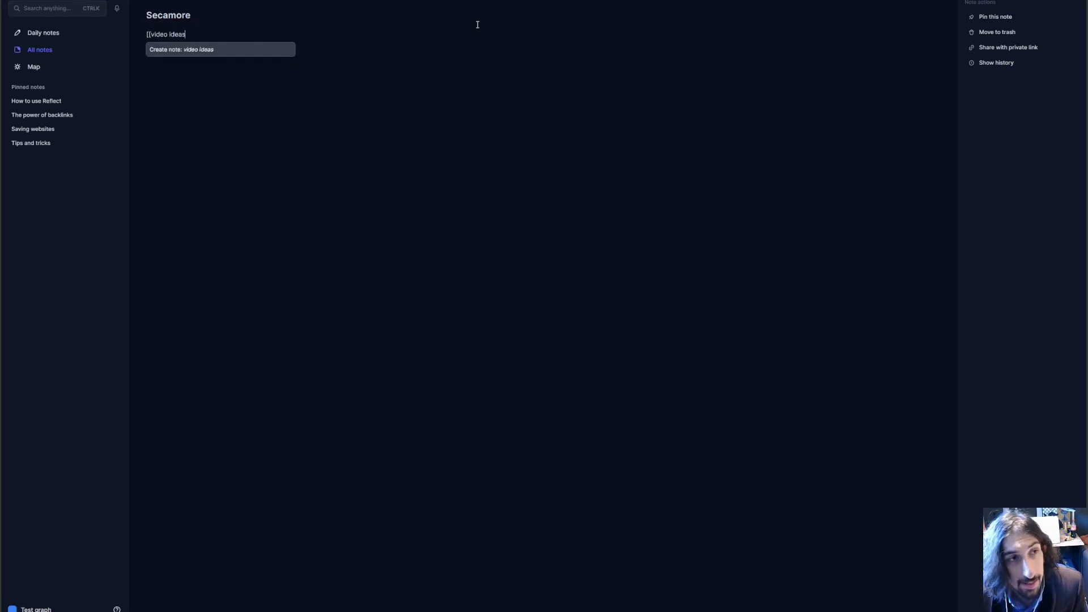
key(Return)
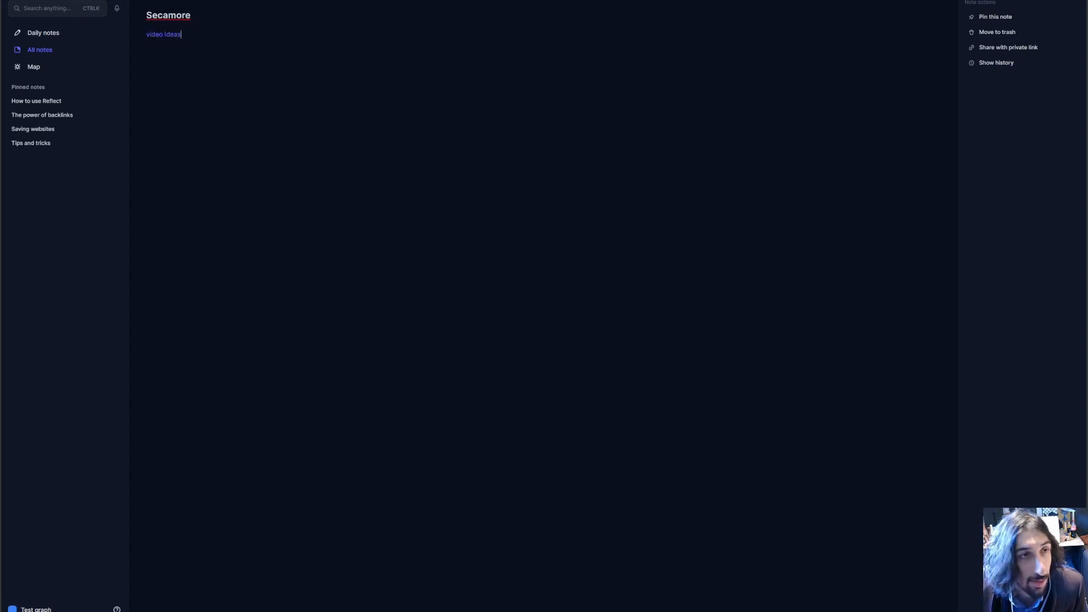
click(169, 36)
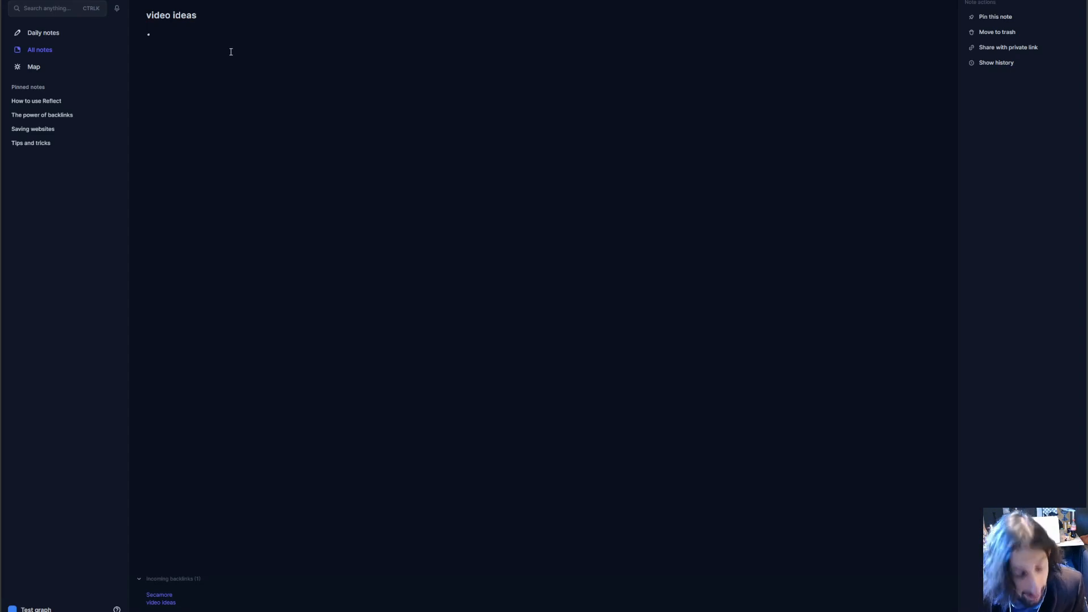
text(/back)
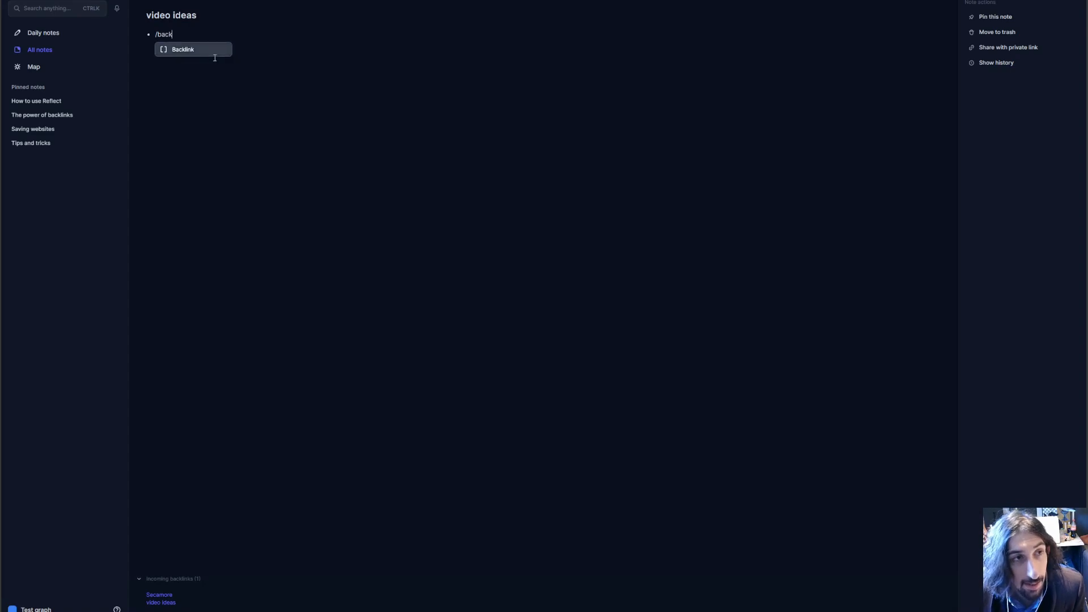
click(208, 52)
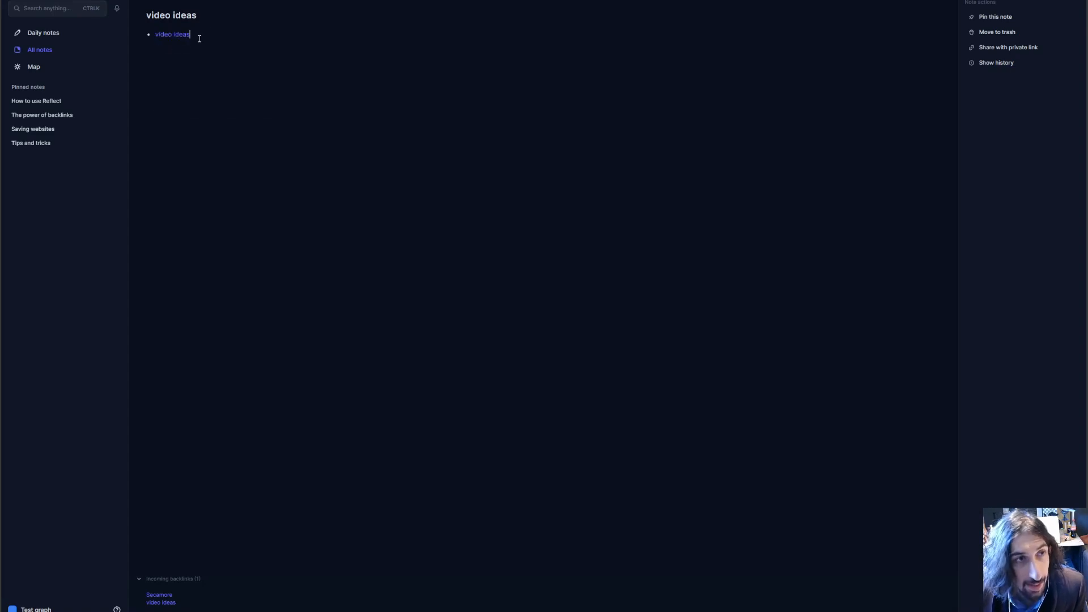
mouse_move(182, 39)
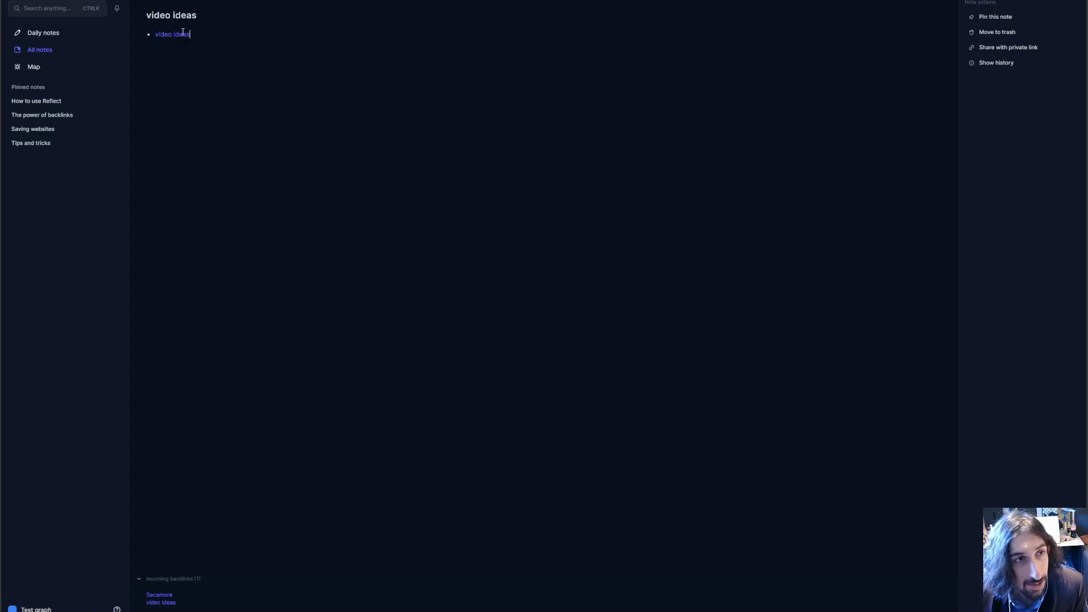
key(BackSpace)
key(BackSpace)
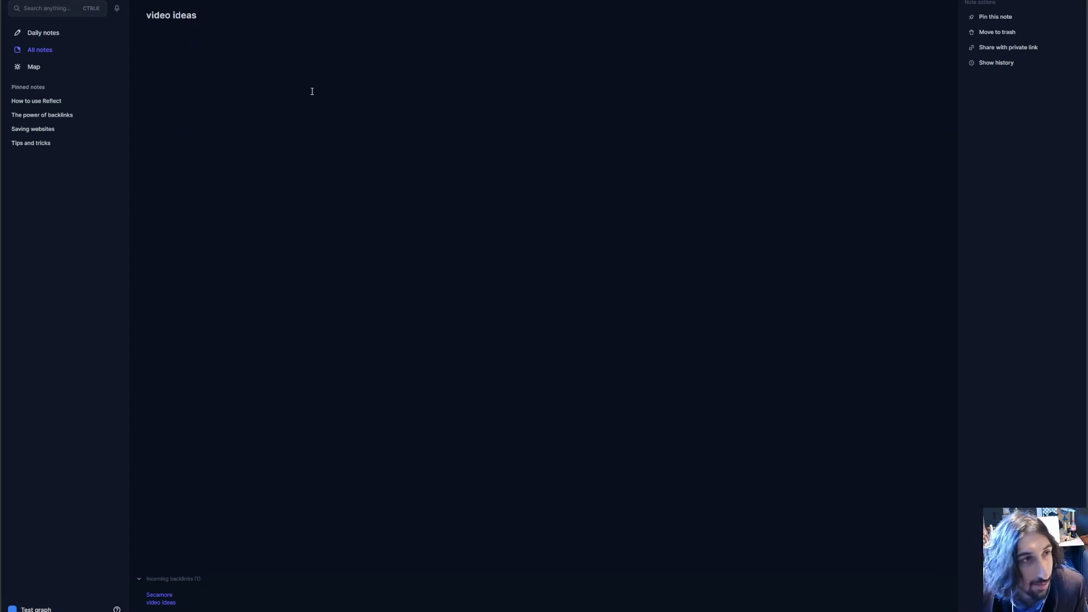
Return to all notes, open the Secamore note and follow its backlink to the video ideas note.
click(41, 50)
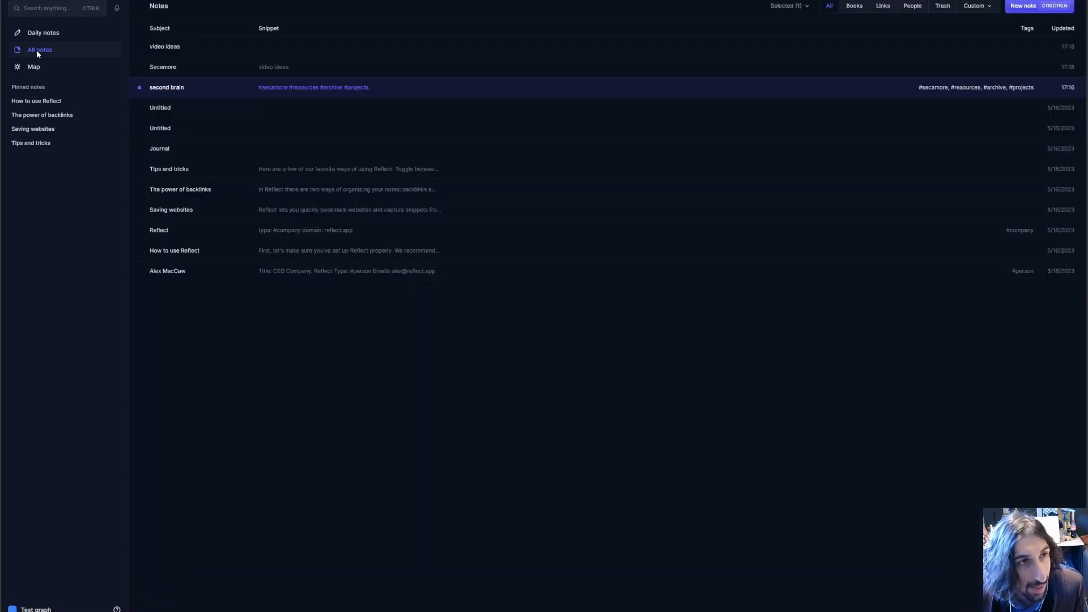
click(191, 72)
click(166, 35)
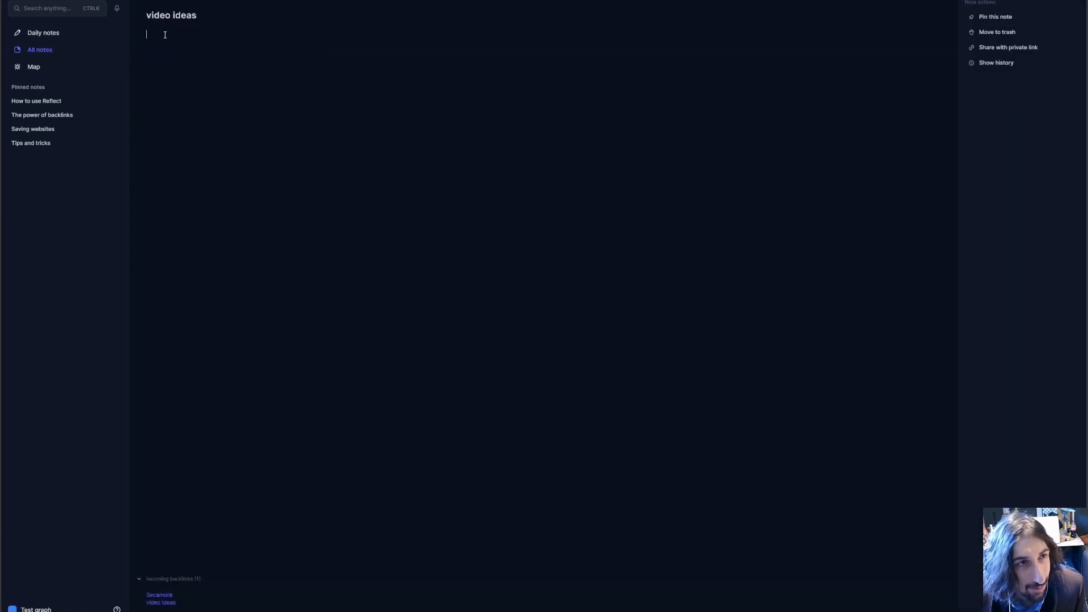
Insert a backlink in the video ideas note to a new note called "how to style a blue suit".
text(/)
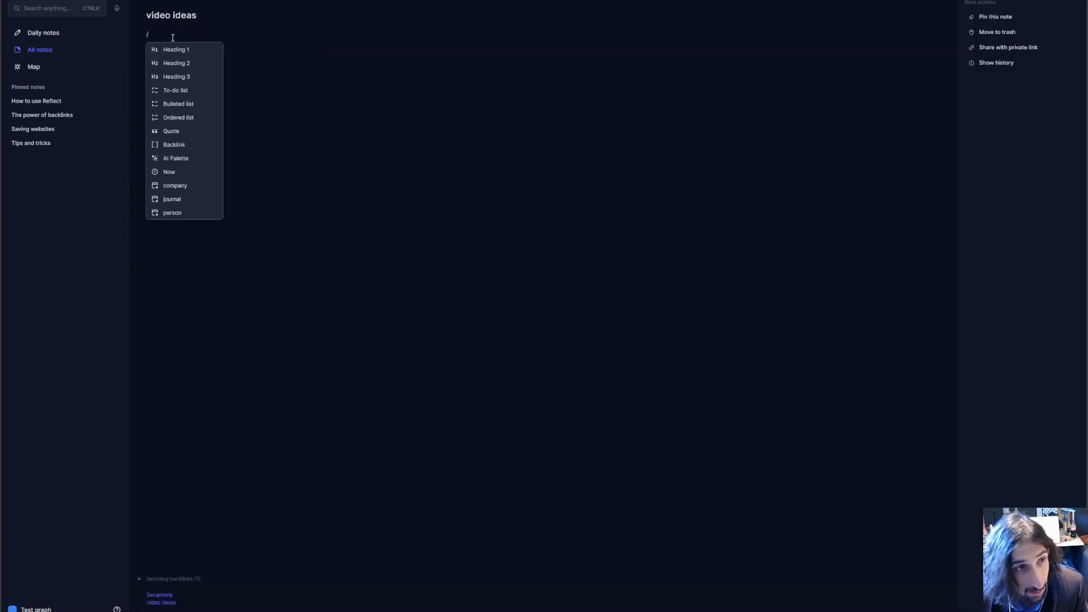
key(Up)
key(Up)
key(Up)
key(Up)
key(Up)
key(Up)
key(Return)
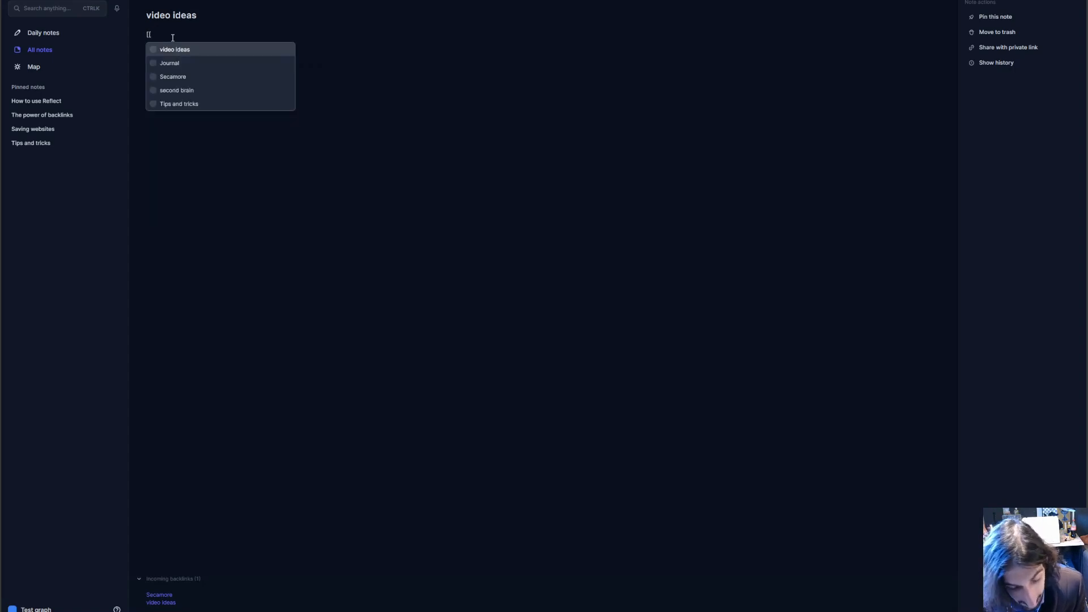
text(how to st)
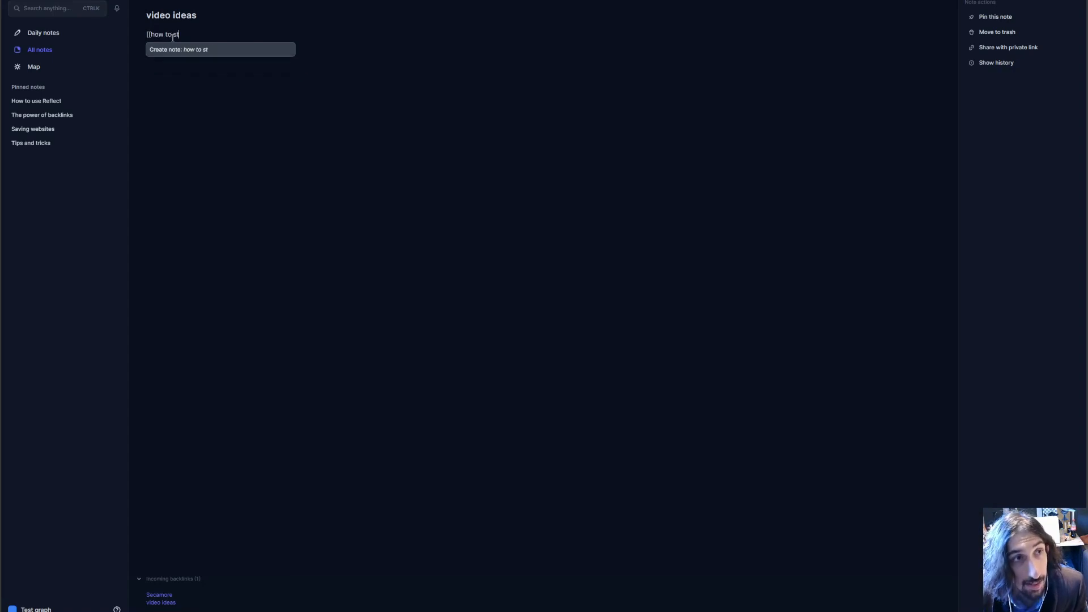
text(yle a)
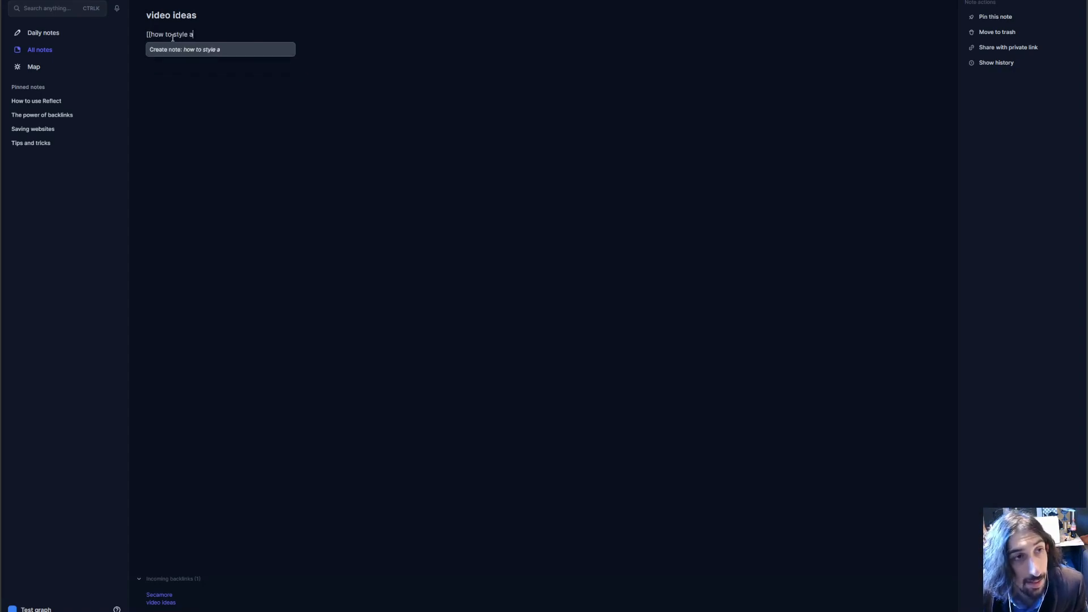
text( blue suit)
key(Return)
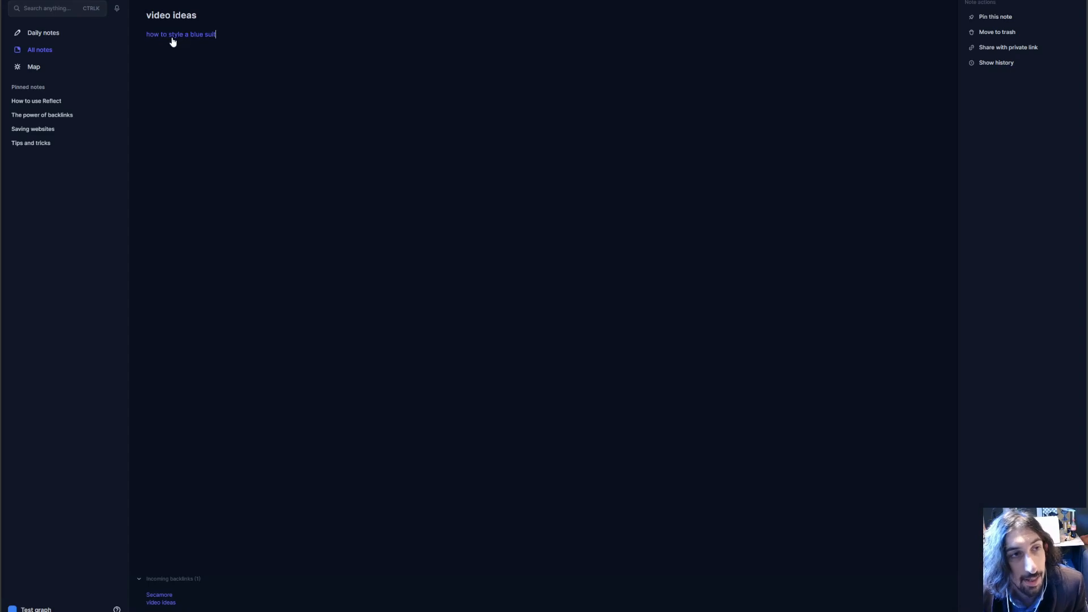
Open the linked blue suit note and enter the filler text "rjgdnrejgrjeghgrjuhgrrejk" in its body.
click(174, 38)
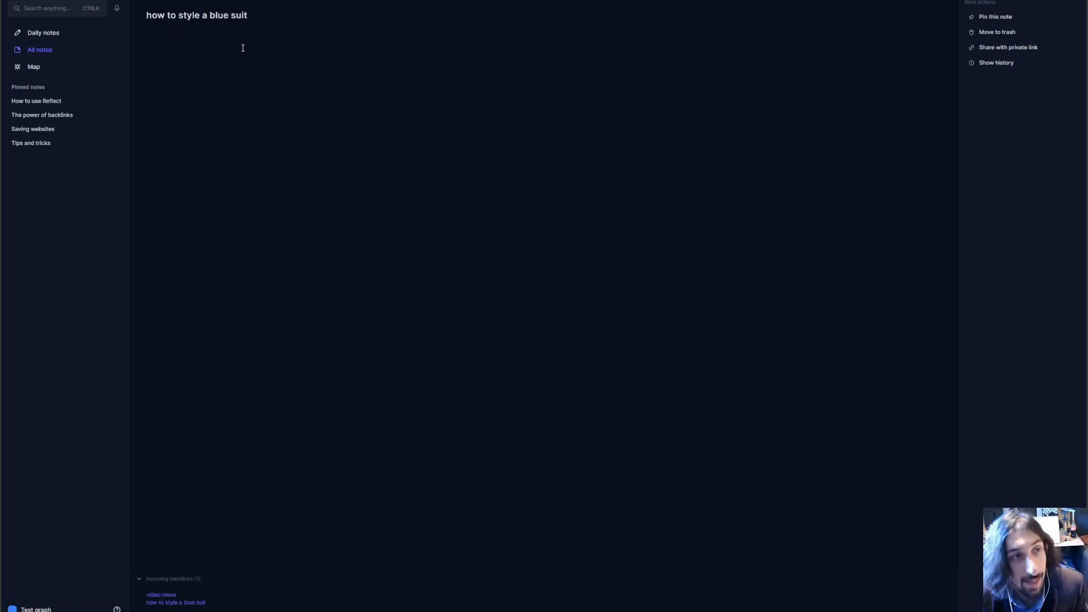
text(rjgdnrejgrjeghgrjuhgr)
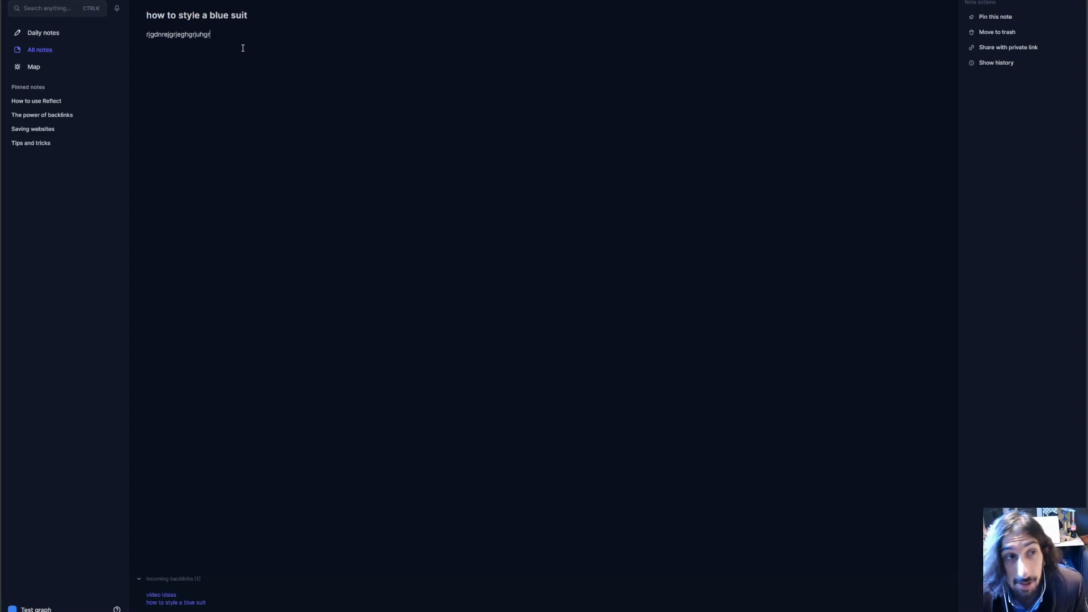
text(rejk)
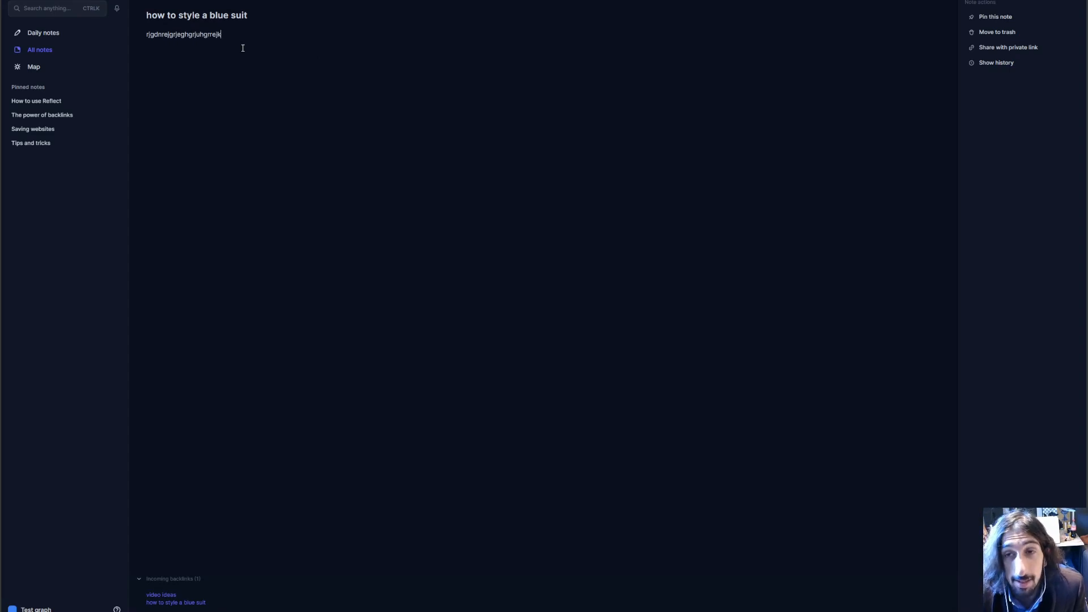
Return to all notes and check the Secamore note, going back to the notes list after each look.
click(40, 50)
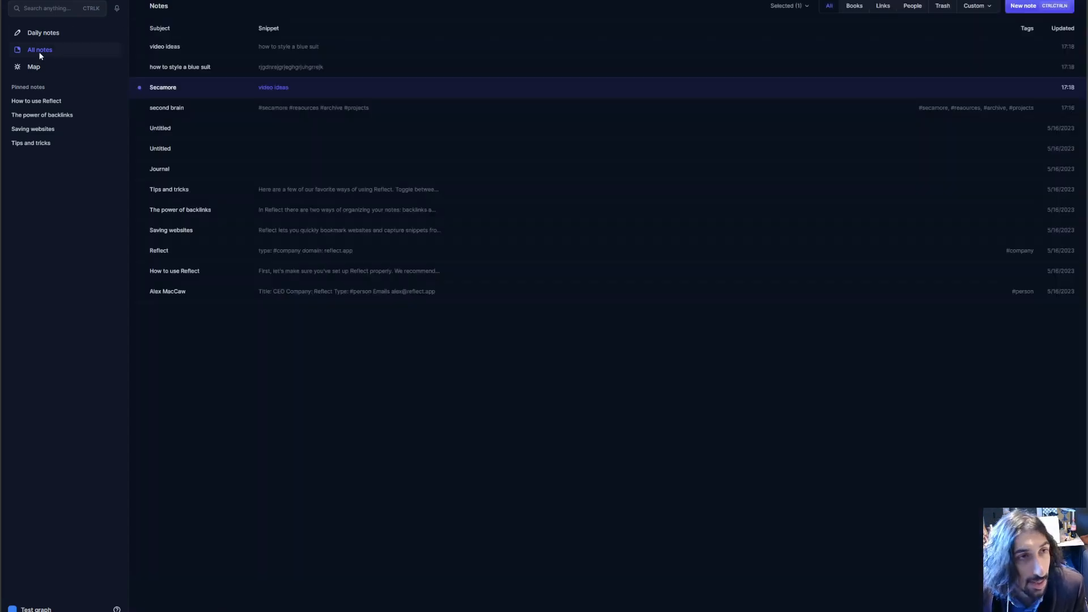
click(181, 90)
key(alt+Left)
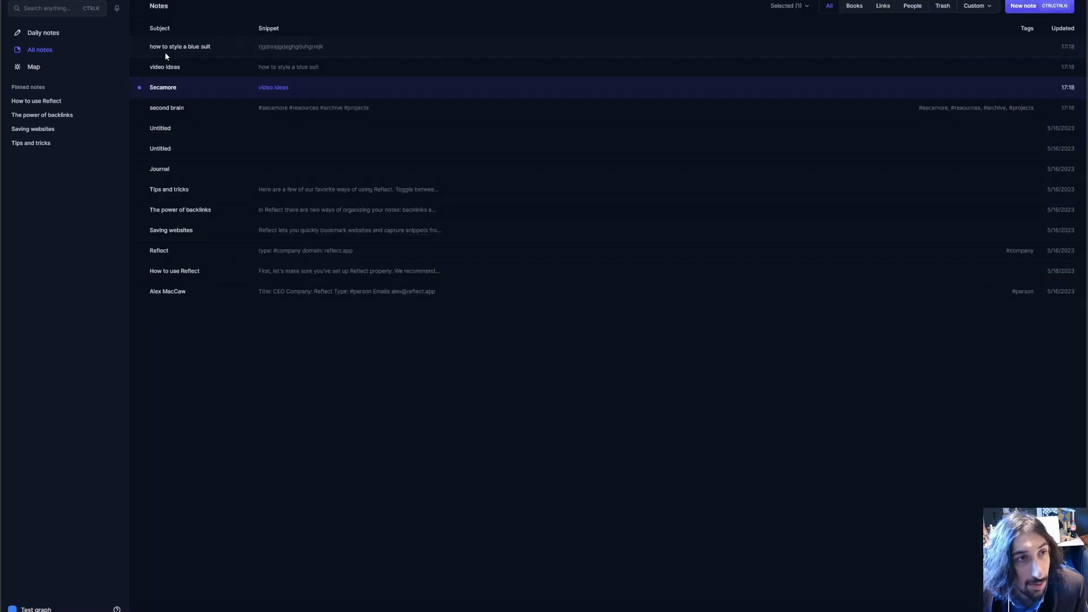
click(172, 91)
key(alt+Left)
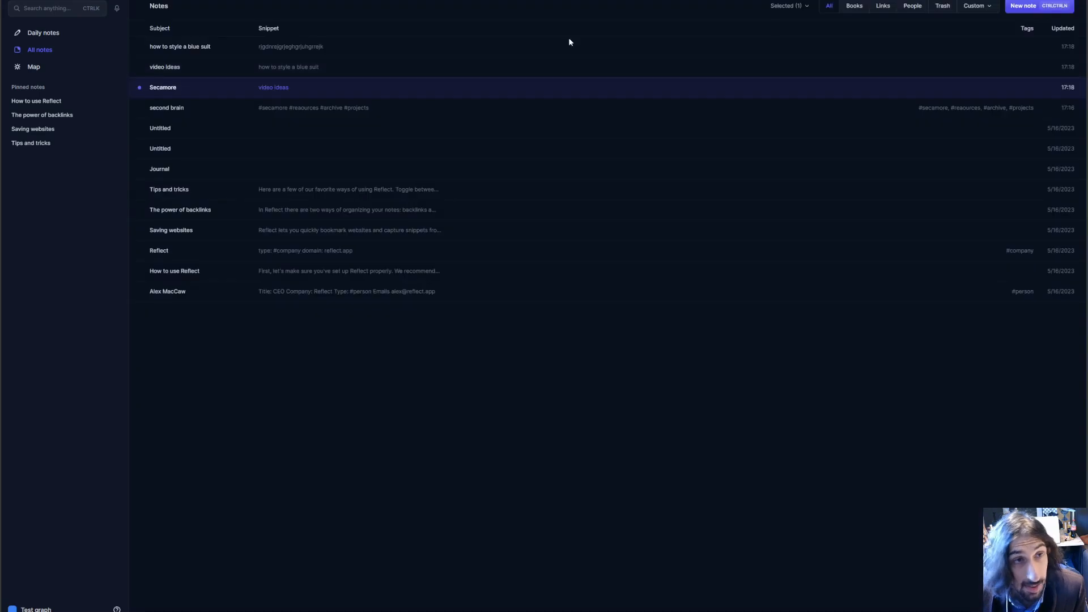
Create a new note titled "Reasources".
click(1040, 7)
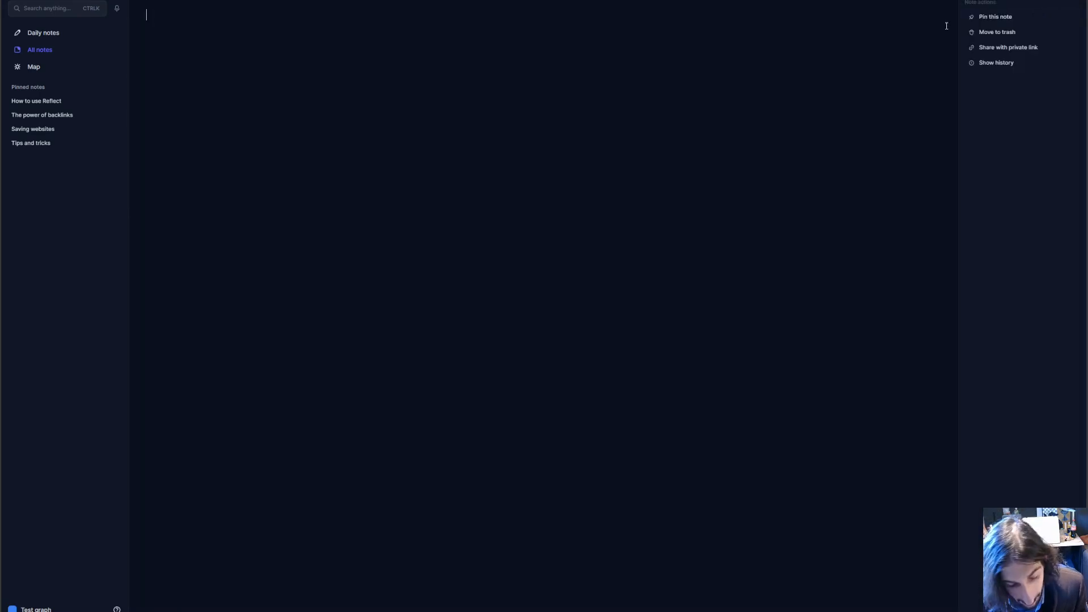
text(Reasourc)
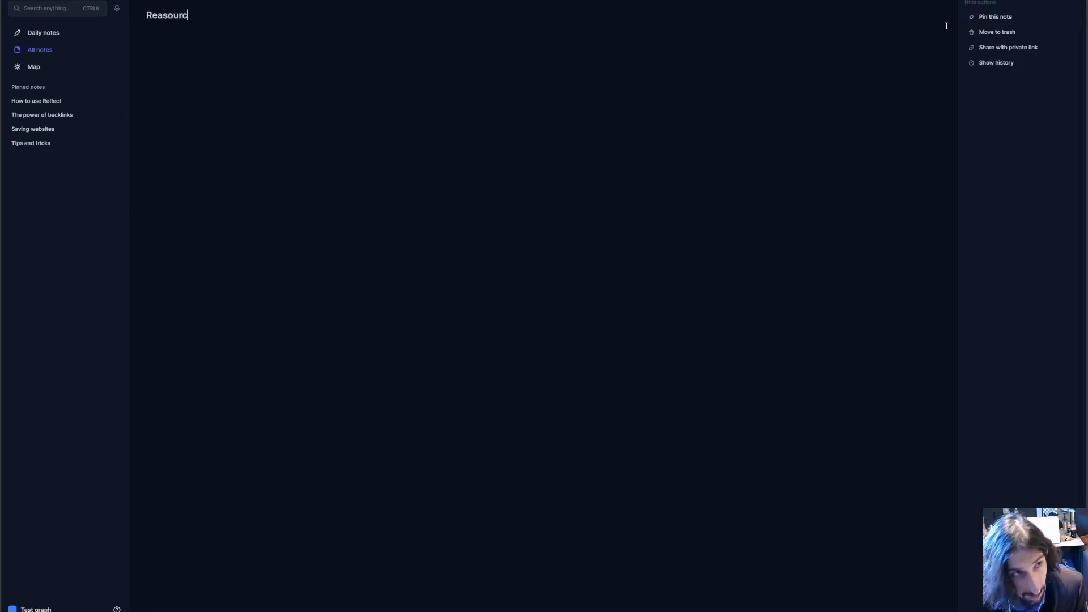
text(es)
Insert a backlink in the Reasources note to a new note called "Think like A MUNK BY JAY SHETTY".
text(/)
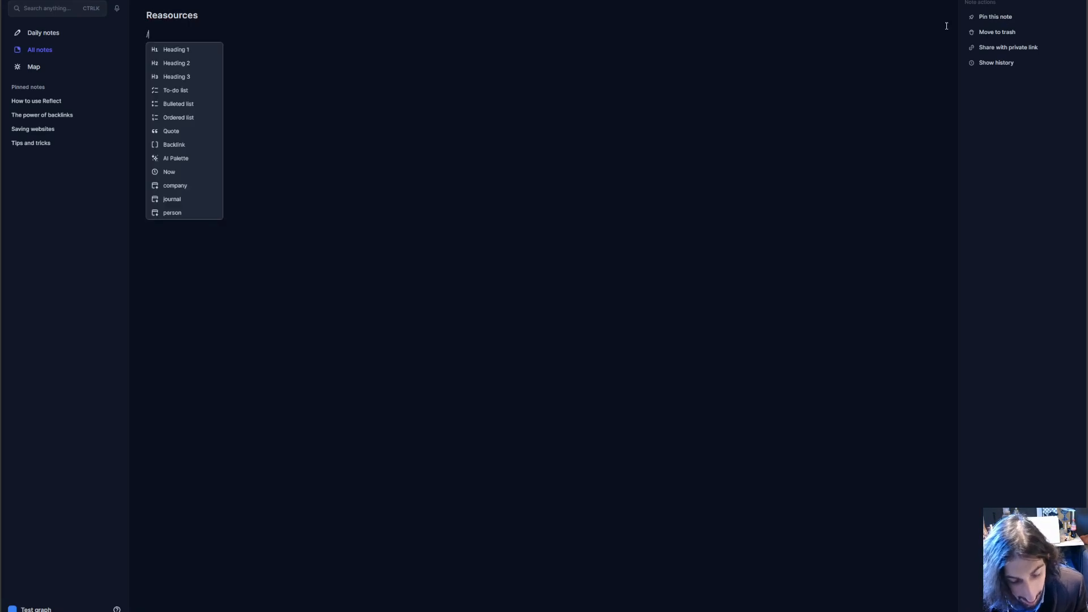
key(Down)
key(Down)
key(Down)
key(Down)
key(Down)
key(Down)
key(Down)
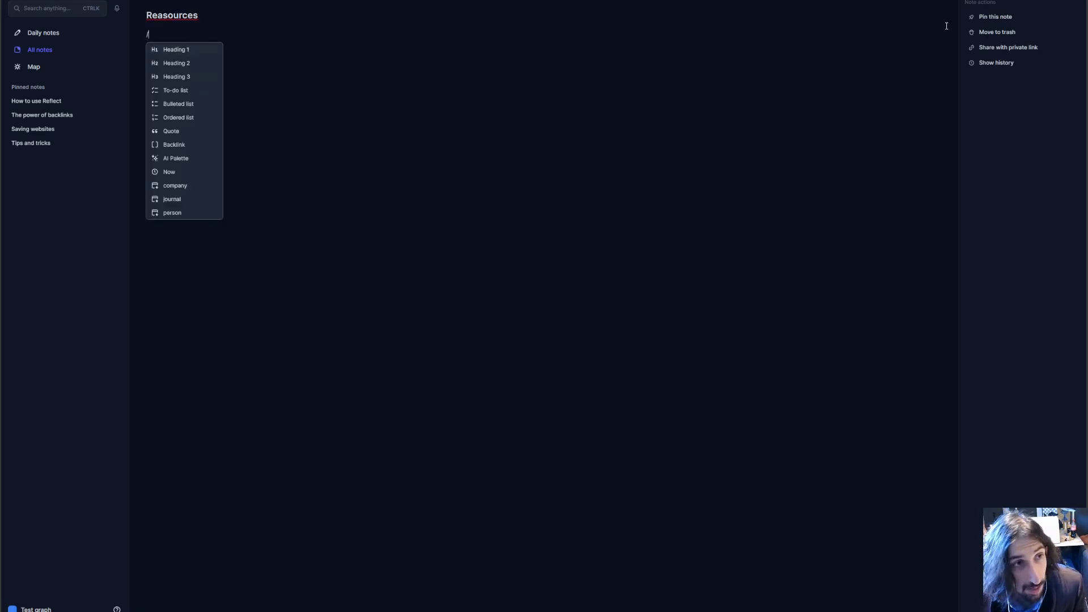
key(Return)
text(Think like A MUNK BY JAY SHETTY)
key(Return)
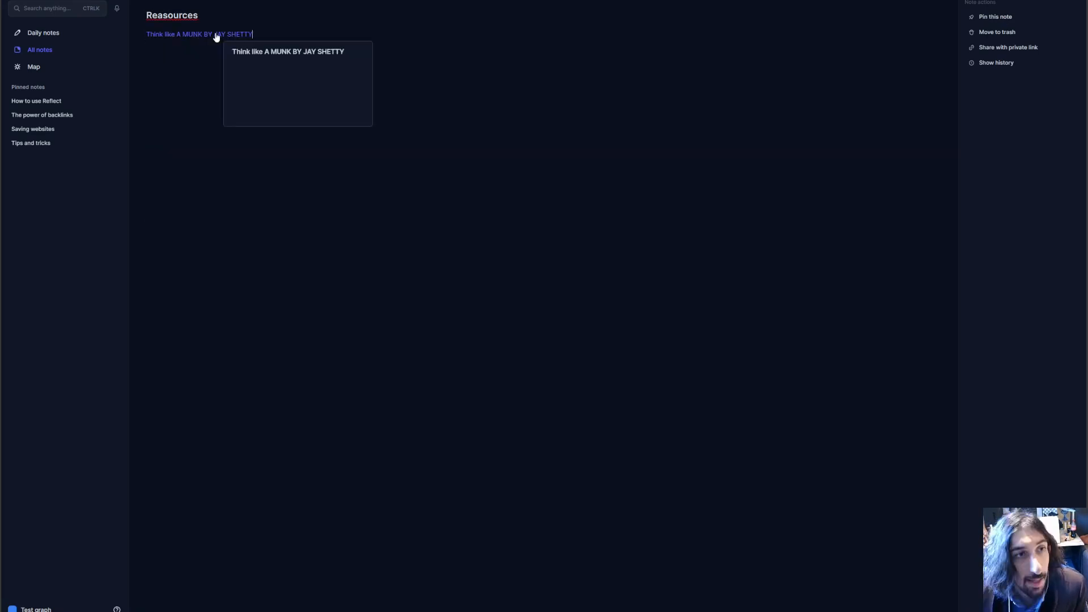
Open the linked book note and enter the filler text "FHGRJREKGJREJGRBEJBH" in its body.
click(214, 35)
text(FHG)
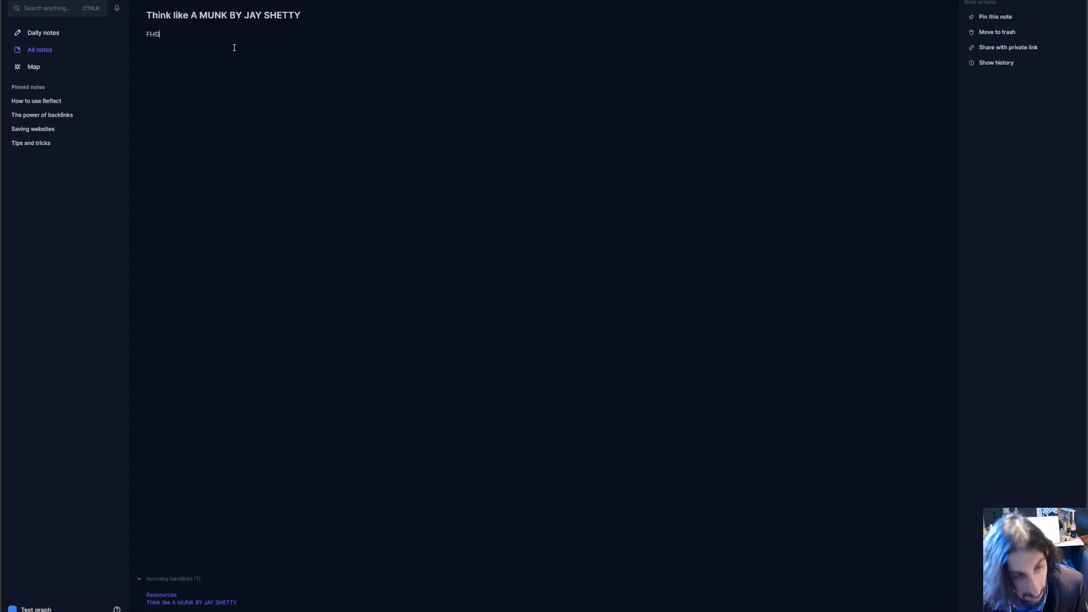
text(RJREKGJREJGRBEJBH)
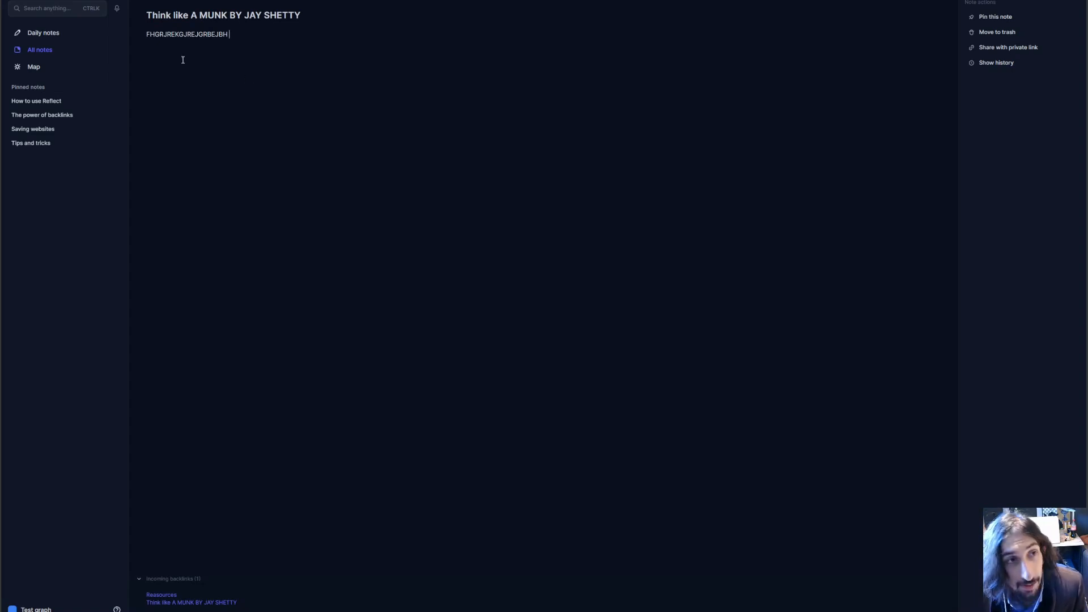
Add the existing #reaources tag after the filler text in the book note.
text( #)
key(Down)
key(Down)
key(Down)
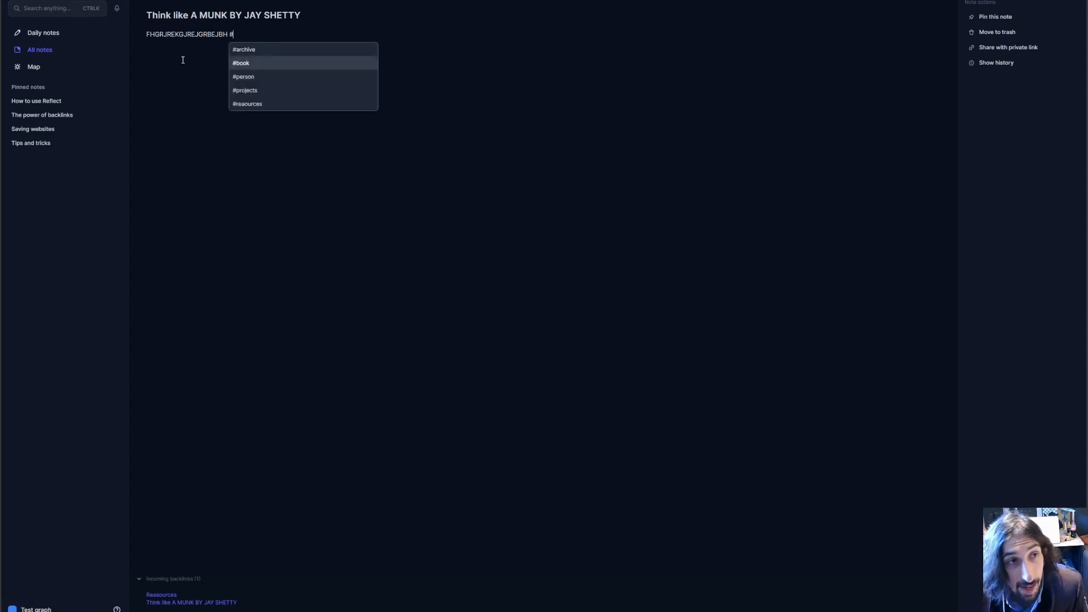
key(Up)
key(Up)
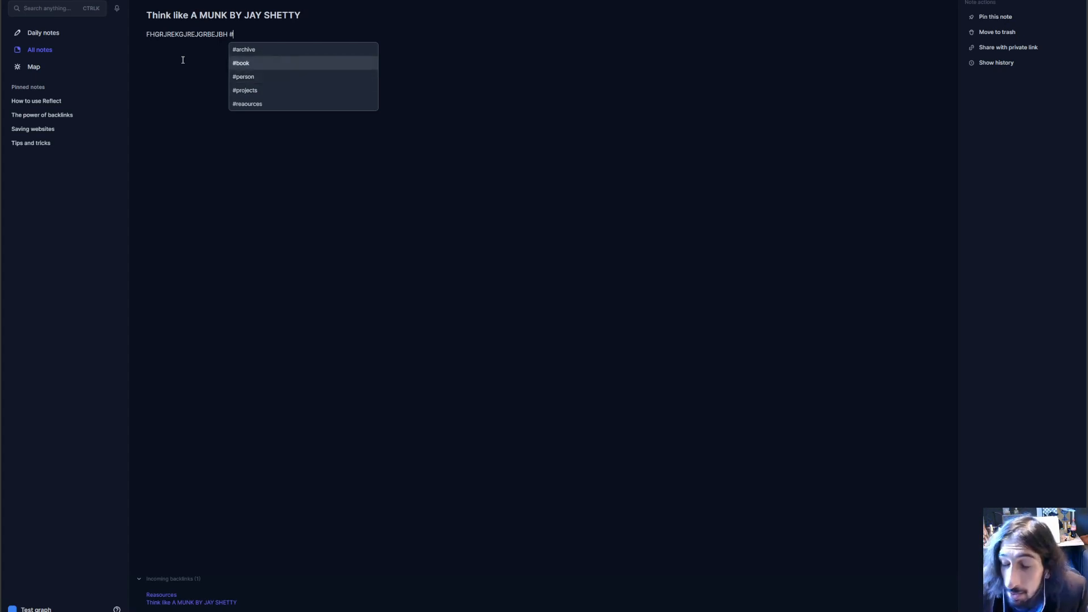
click(271, 105)
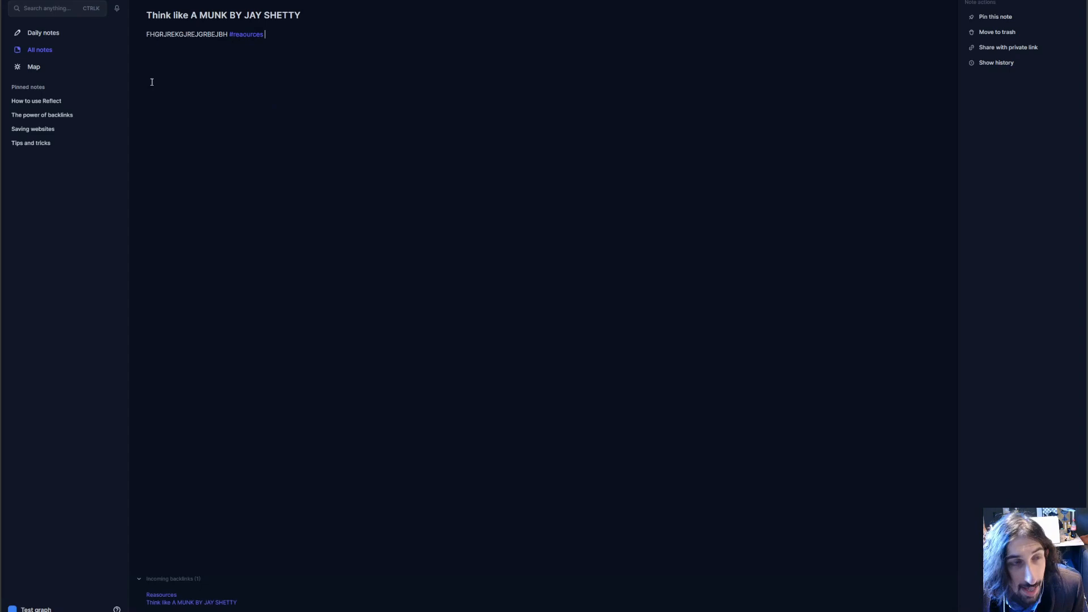
Open the map of the graph and examine how the notes are connected through their backlinks.
click(56, 52)
click(48, 77)
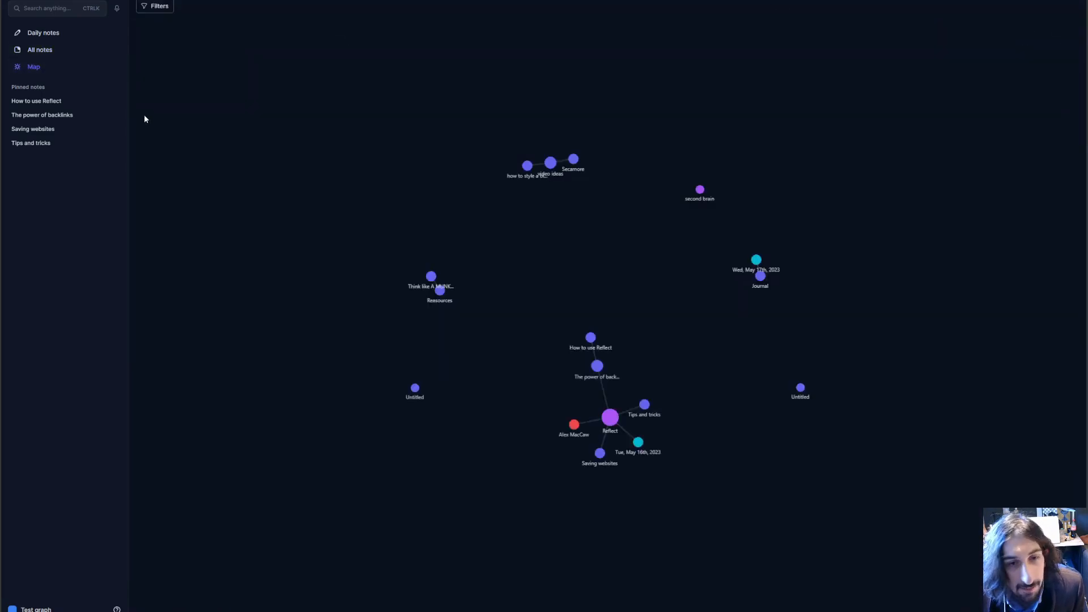
drag(715, 469, 653, 428)
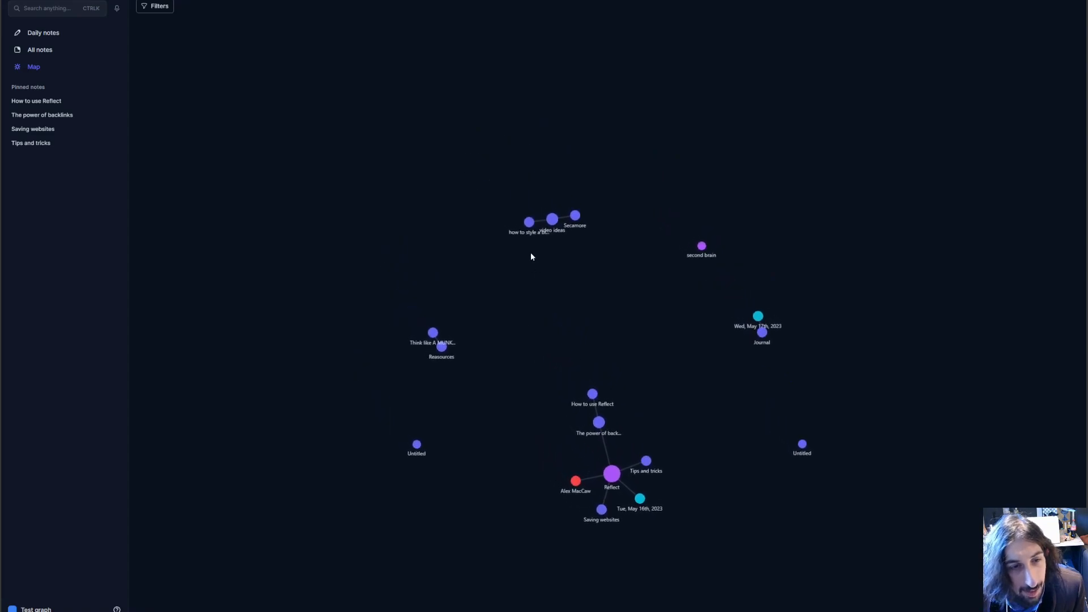
mouse_move(558, 222)
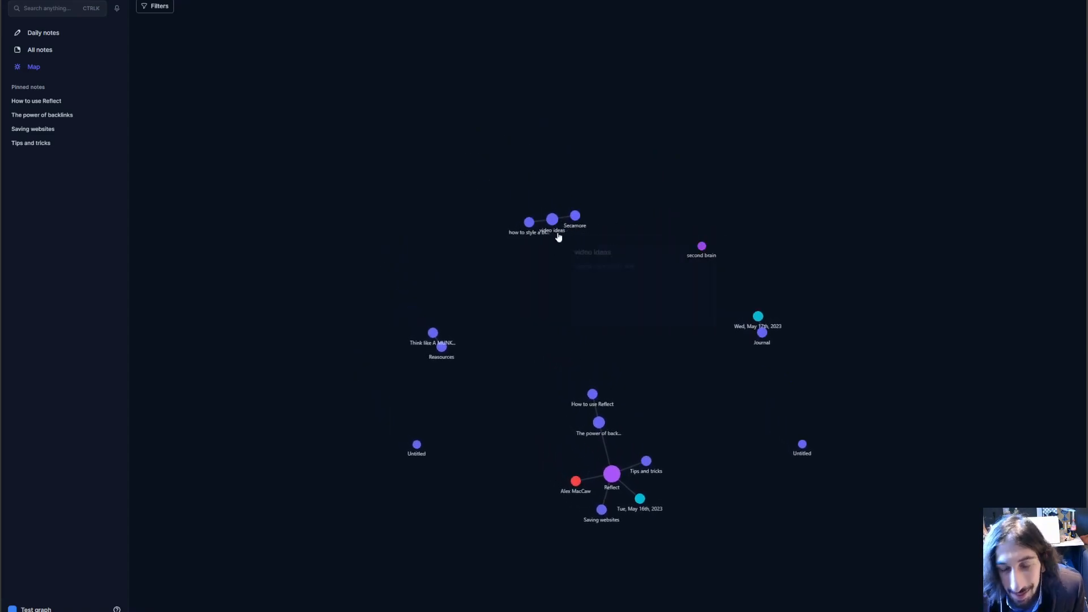
scroll(465, 312, down, 1)
scroll(553, 321, down, 1)
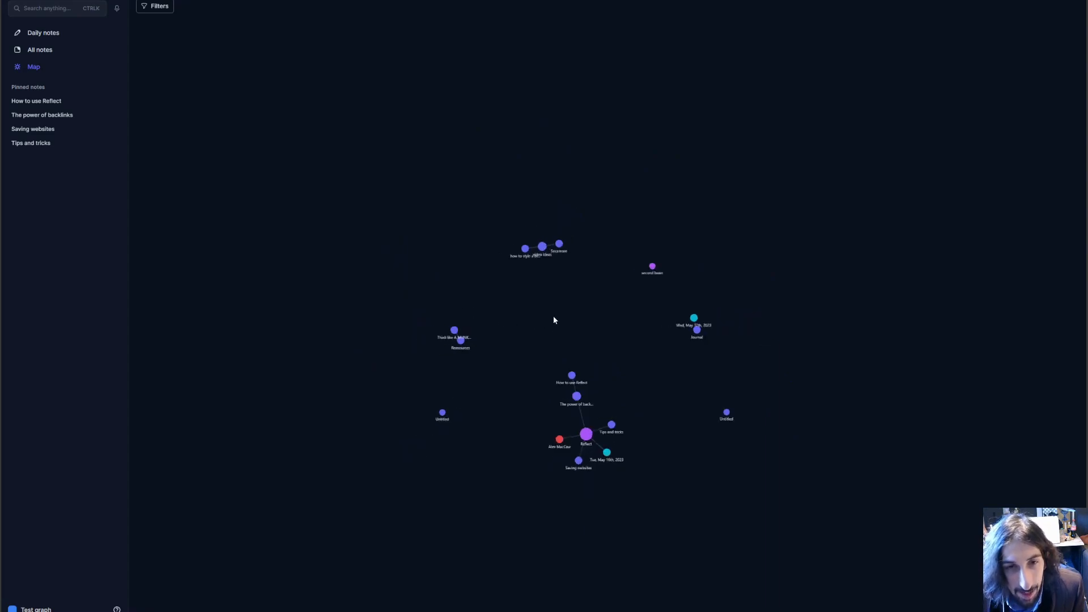
scroll(533, 300, up, 2)
scroll(533, 301, down, 1)
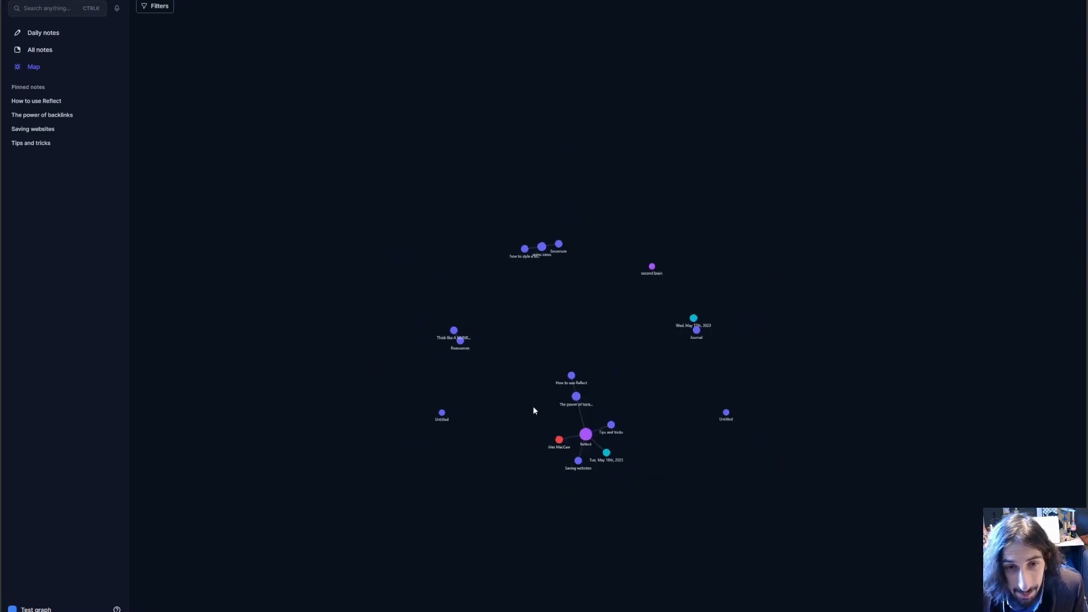
From the map, view the Reflect company note and its CEO's linked person note, returning to the map after each.
scroll(608, 401, down, 1)
scroll(600, 403, up, 2)
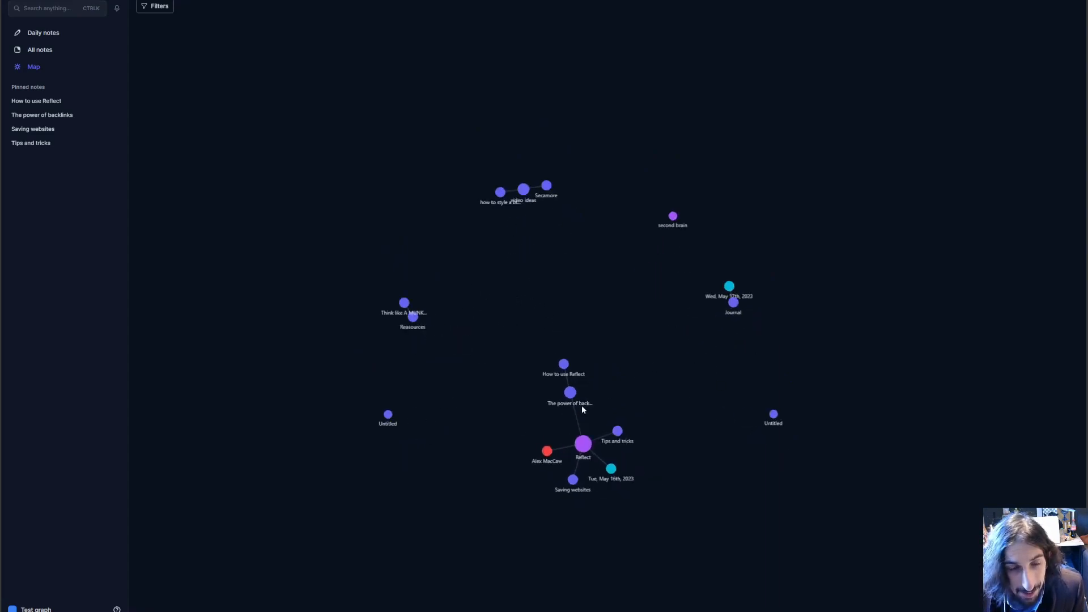
click(582, 445)
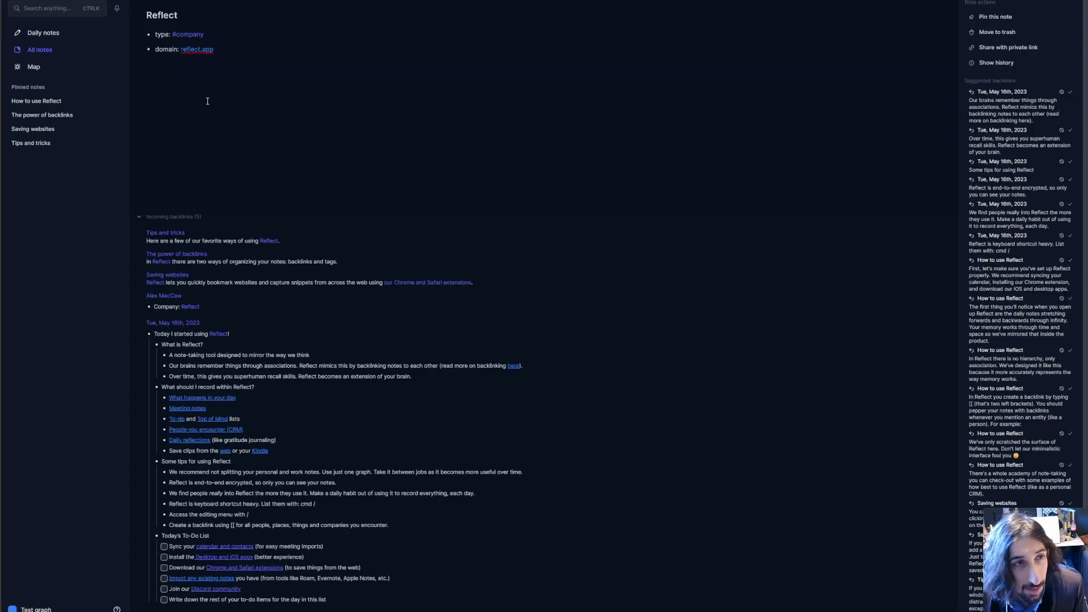
key(alt+Left)
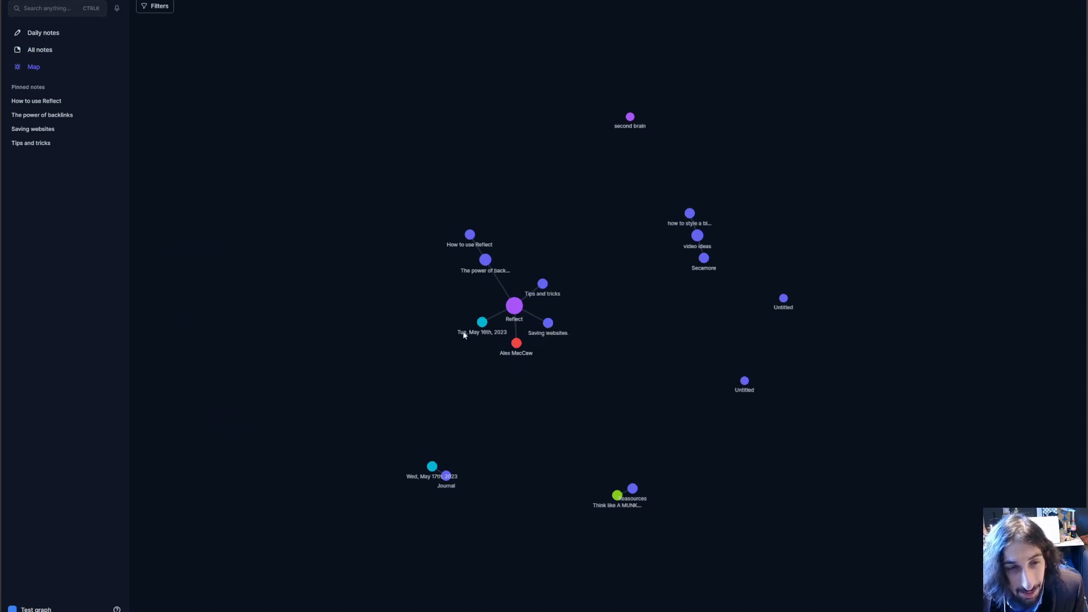
click(516, 343)
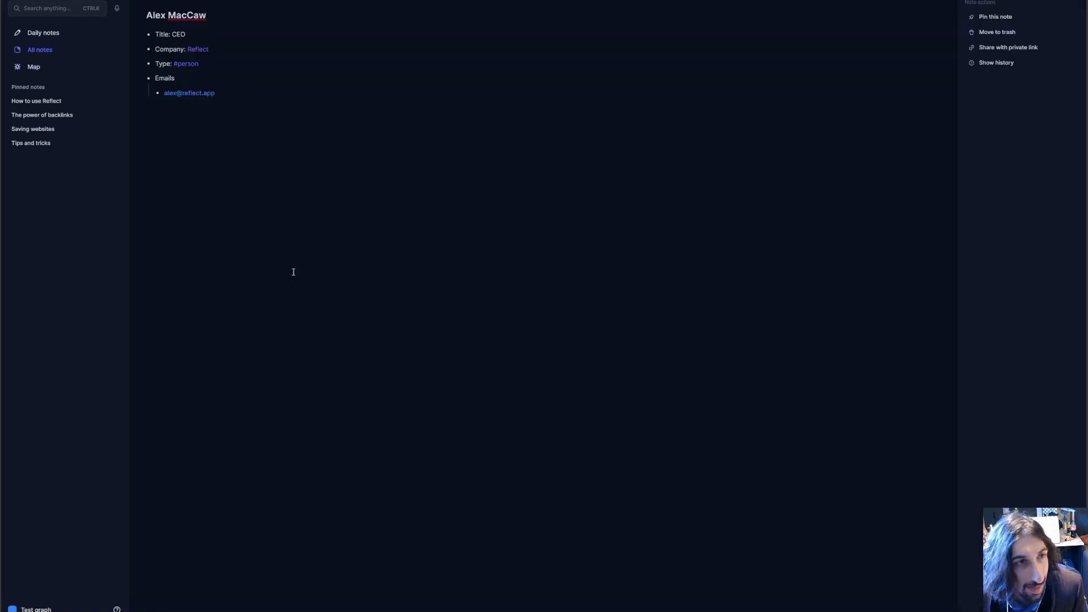
key(alt+Left)
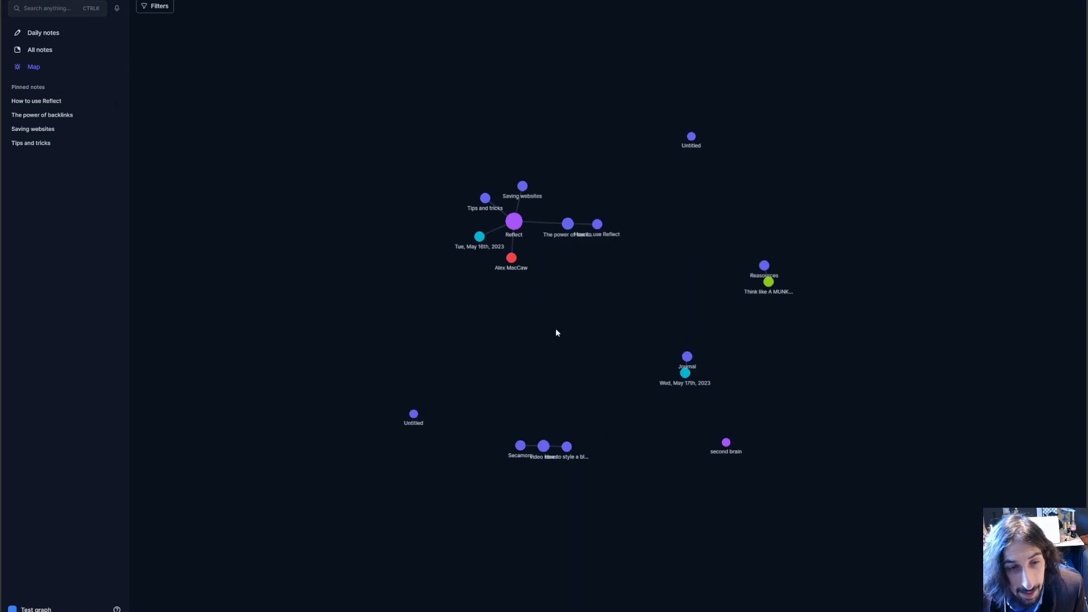
Try adding a "Company name" line to the Secamore note and moving it above the video ideas backlink, and remove the line again.
click(519, 445)
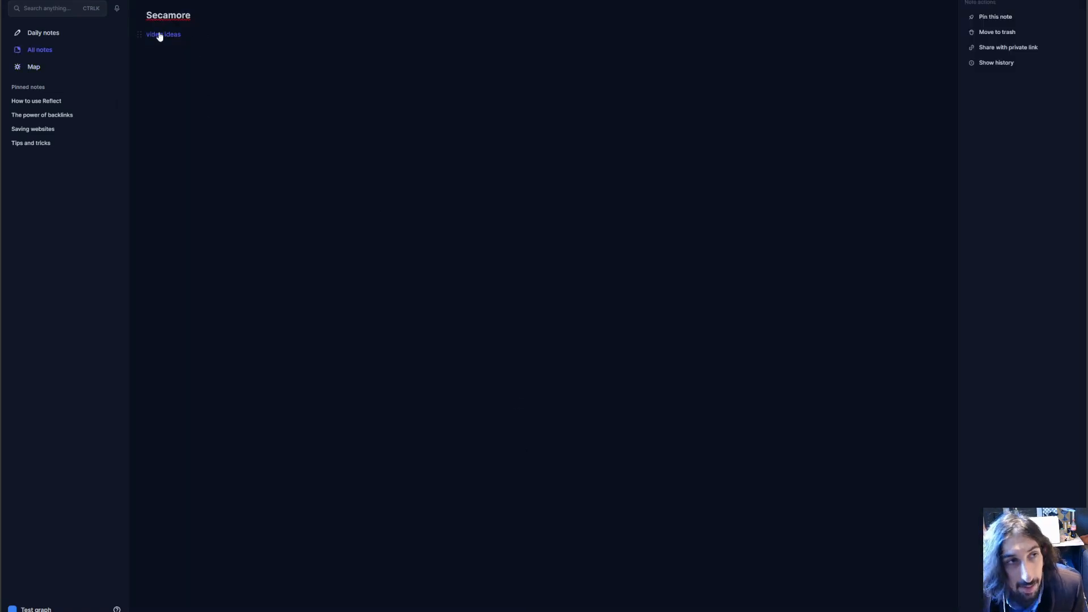
mouse_move(139, 34)
mouse_down()
mouse_move(143, 55)
mouse_move(149, 42)
mouse_up()
click(148, 52)
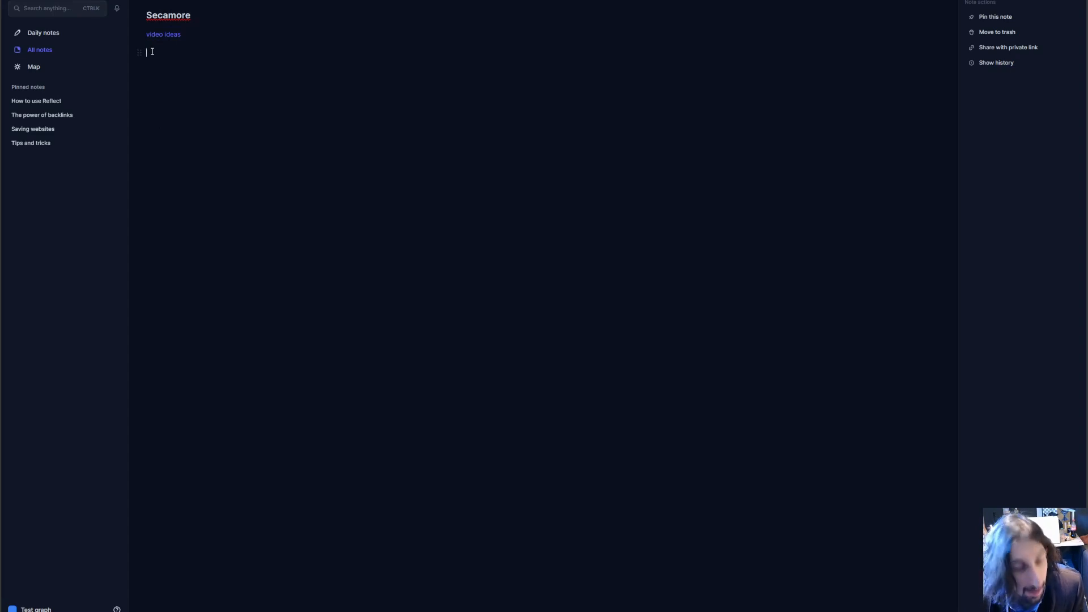
text(Company)
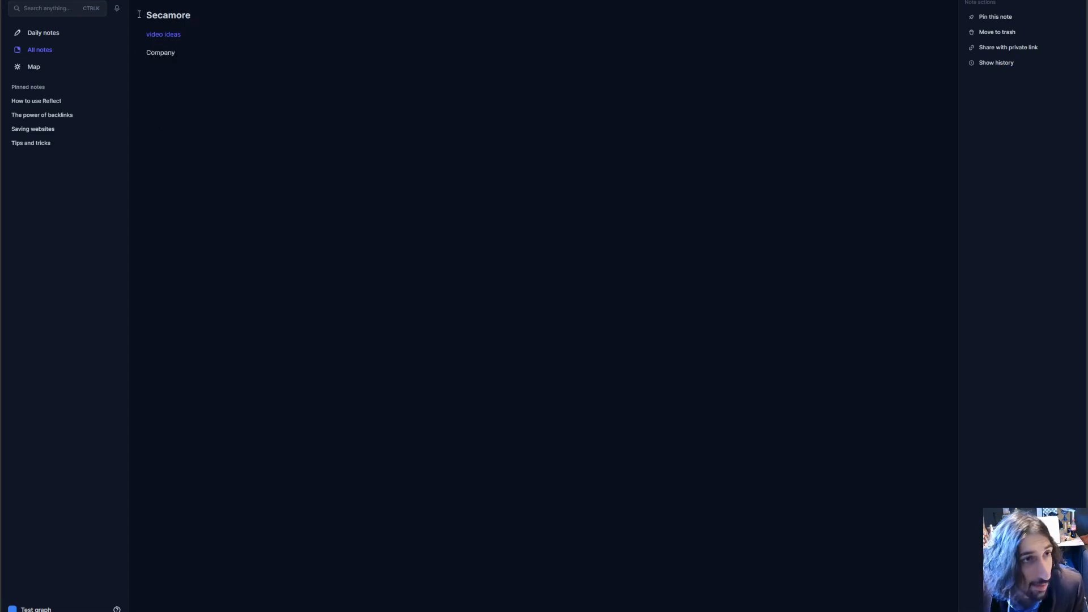
text( name)
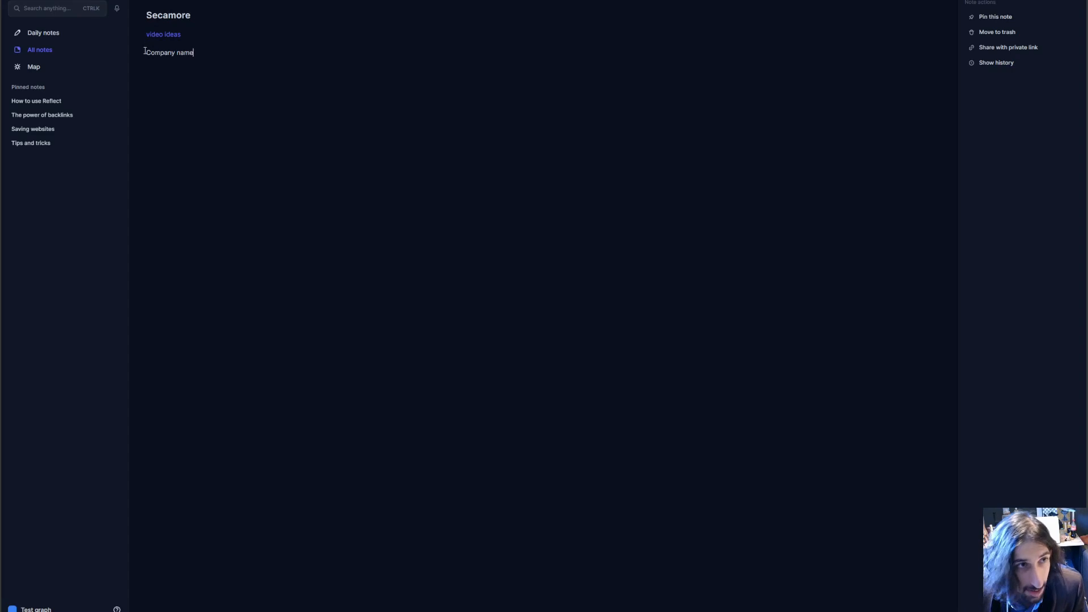
drag(143, 53, 141, 32)
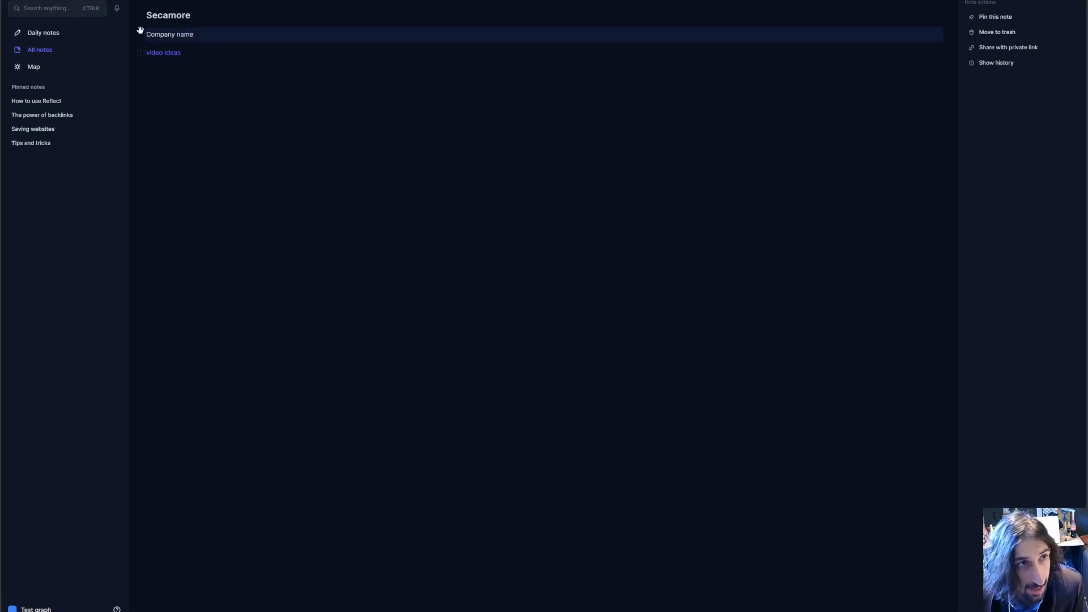
key(BackSpace)
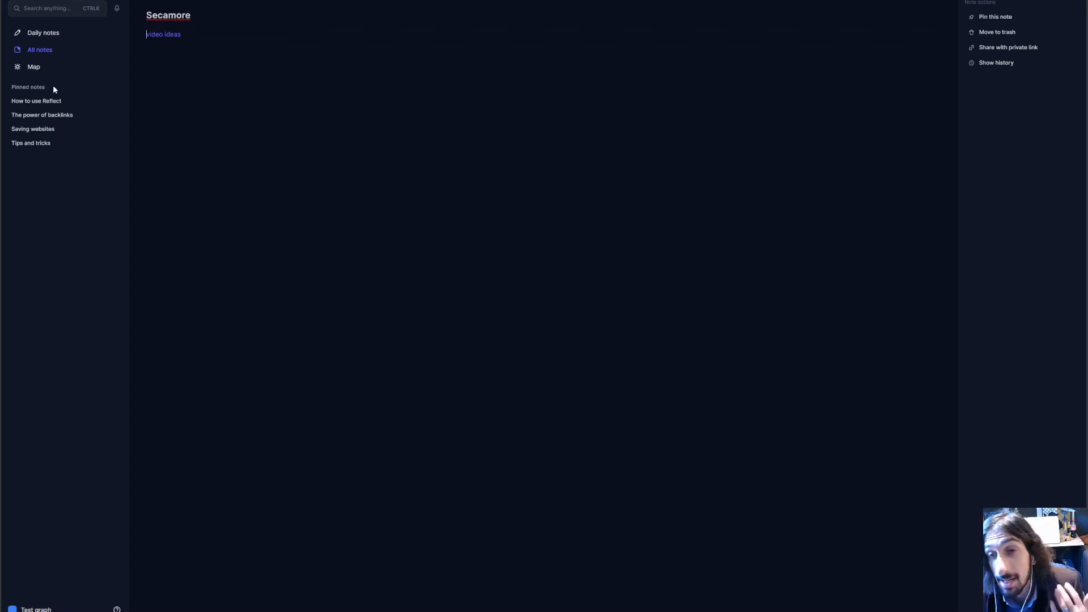
Check the map's connections, and browse the AI Palette's suggested prompts from a new line in the Secamore note.
click(41, 71)
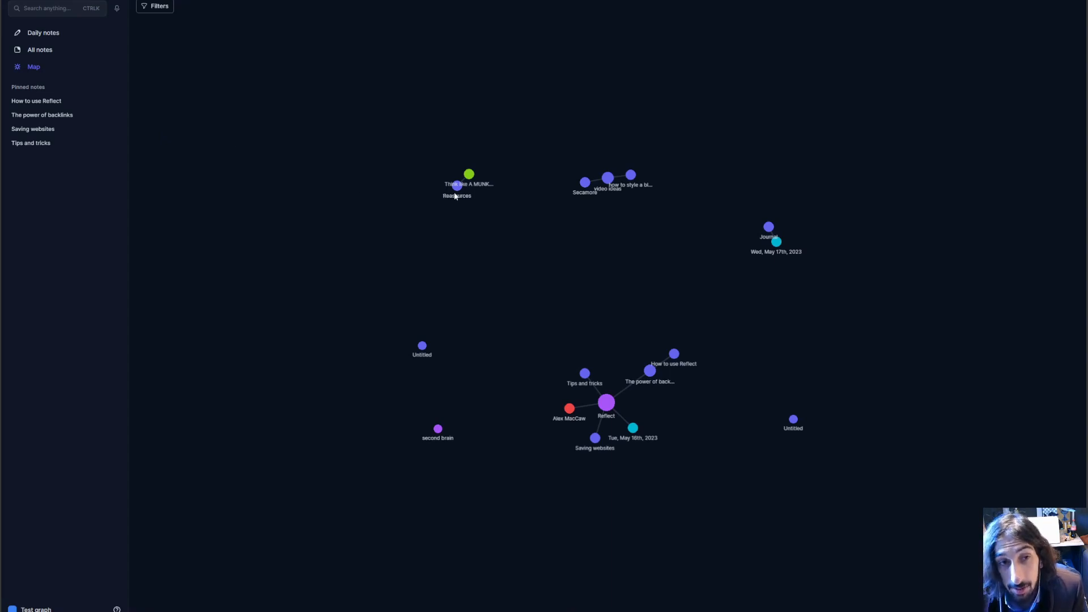
mouse_move(469, 181)
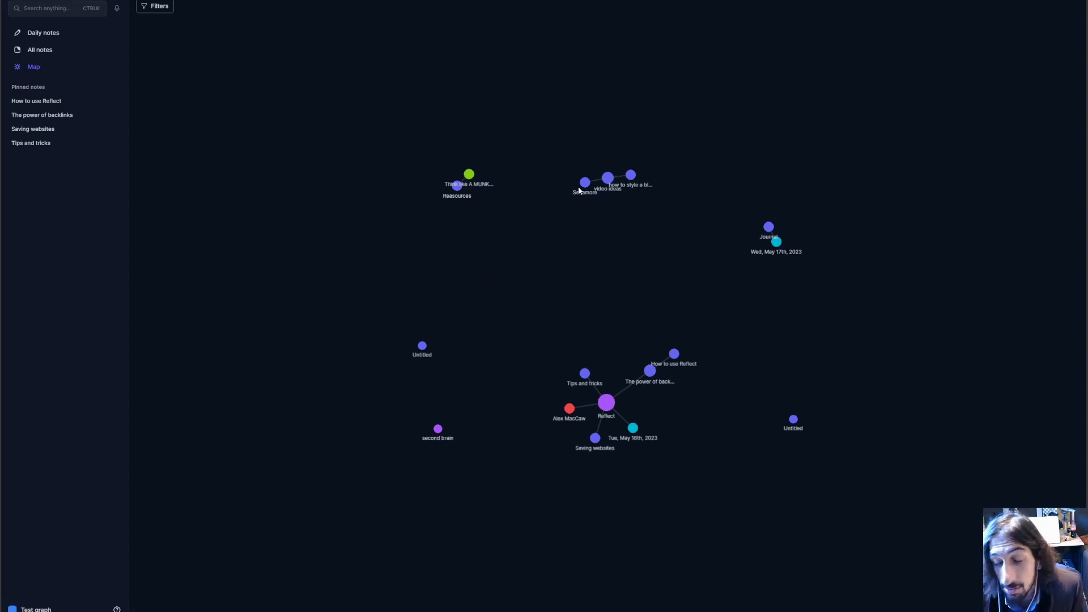
click(48, 55)
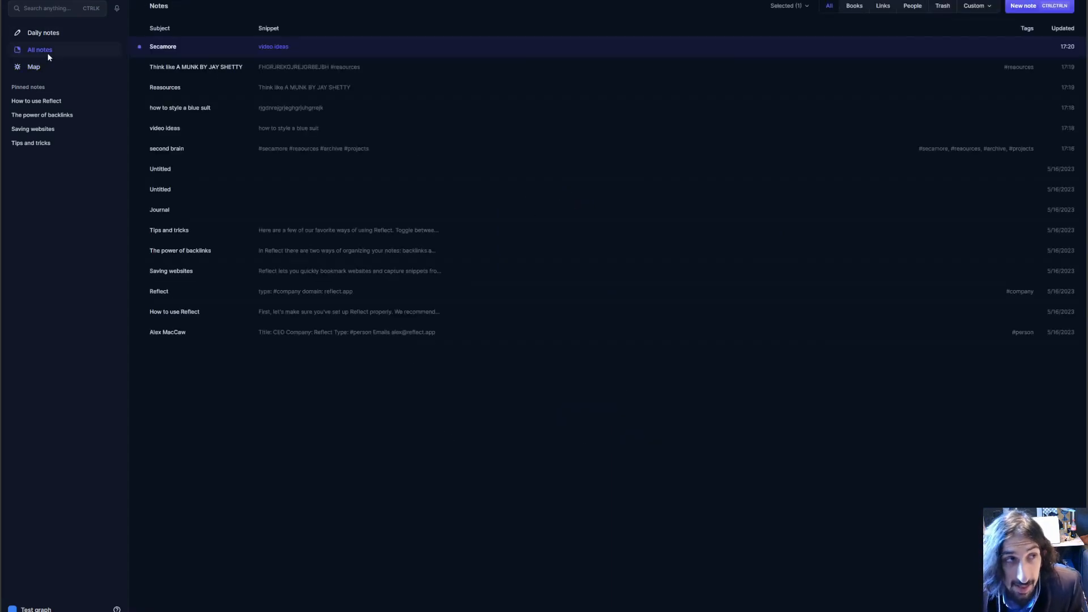
click(328, 49)
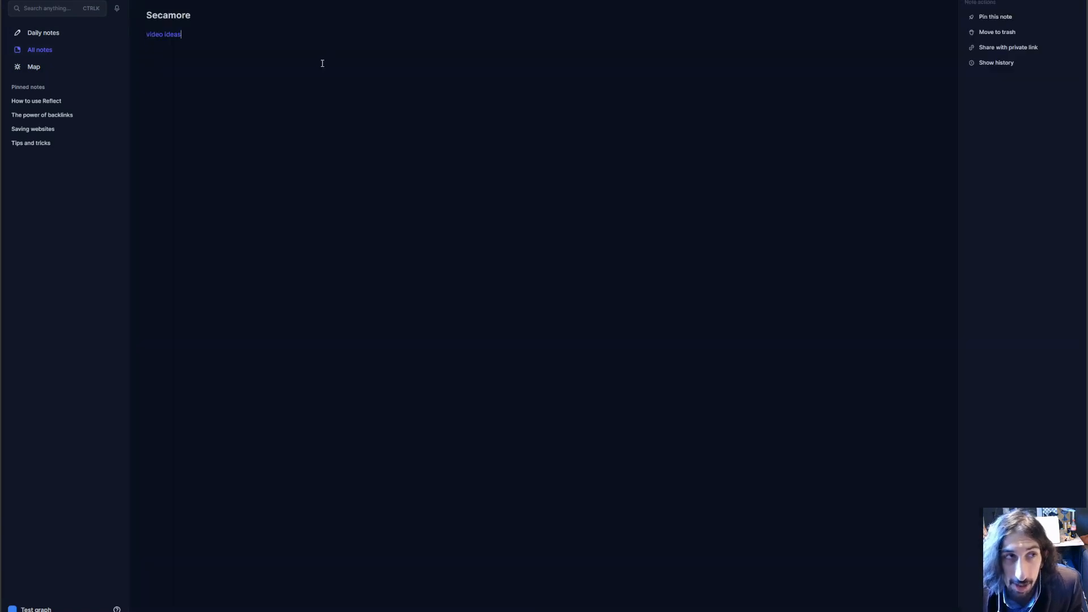
click(322, 63)
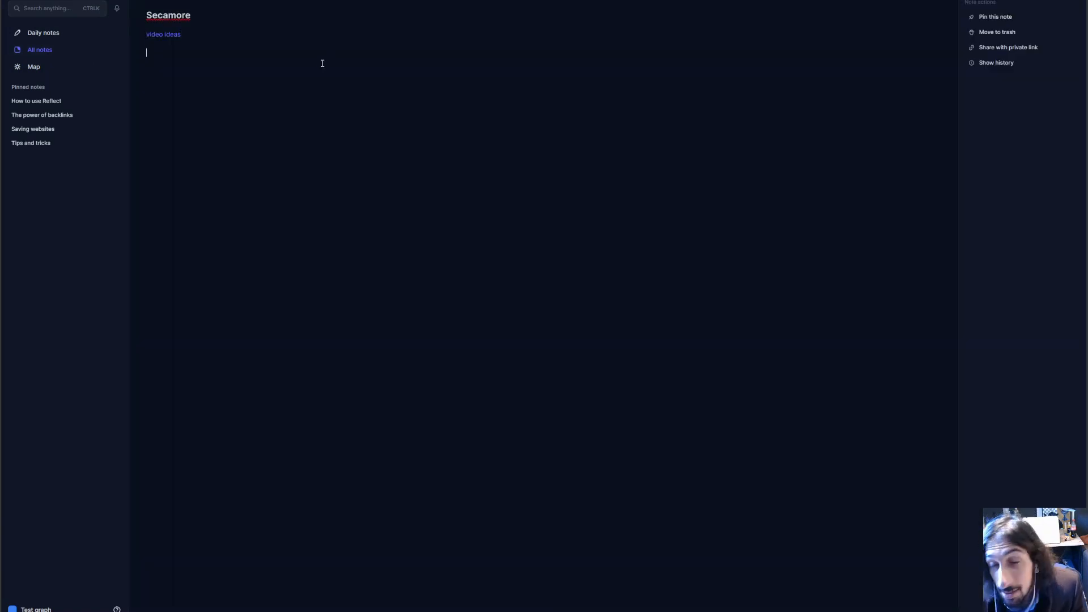
text(/)
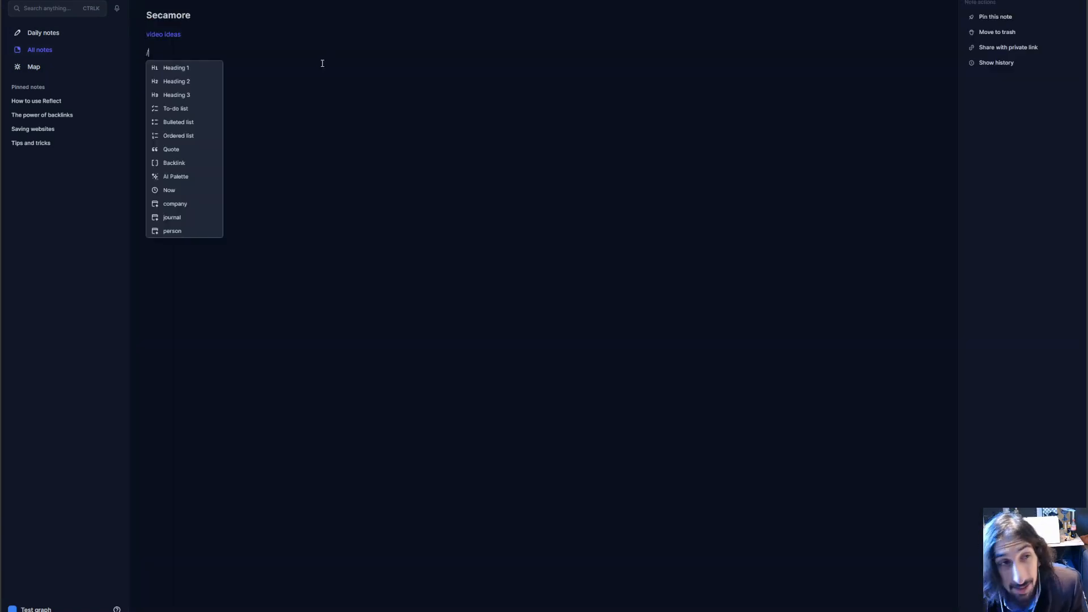
click(180, 176)
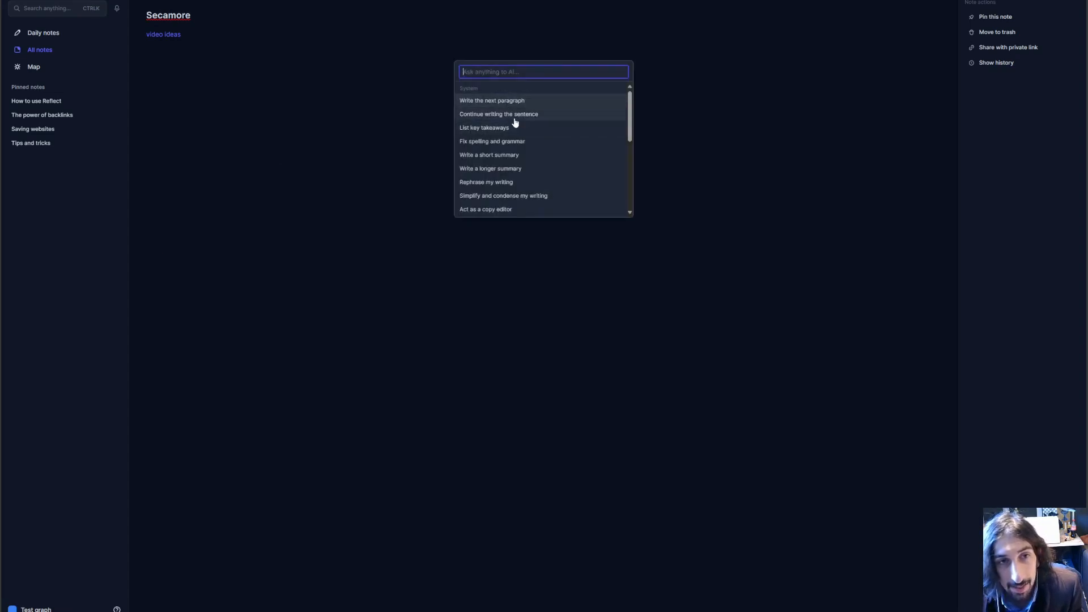
scroll(531, 180, down, 8)
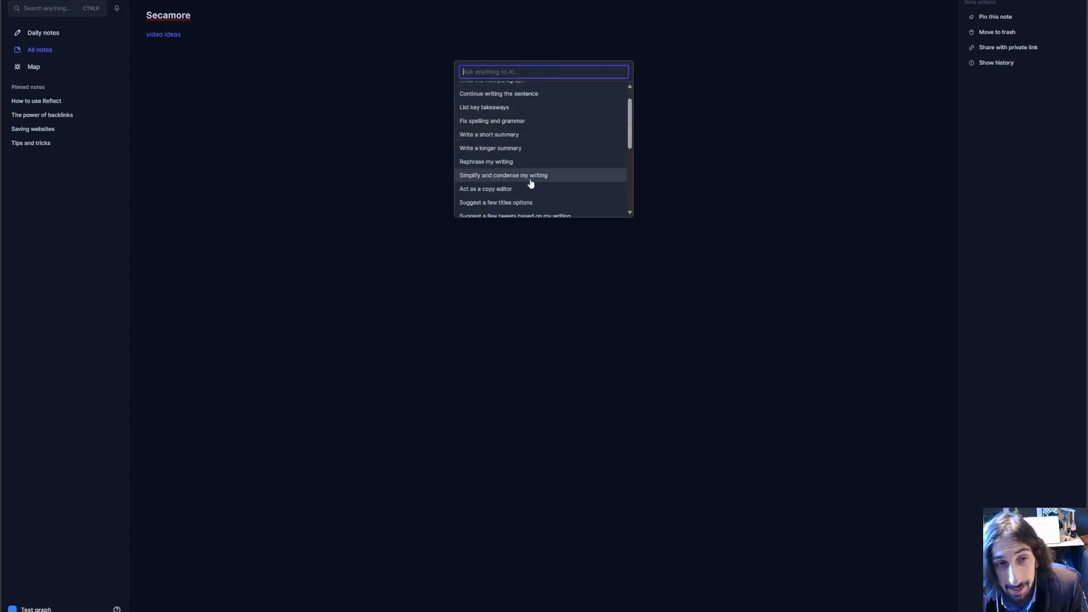
click(365, 132)
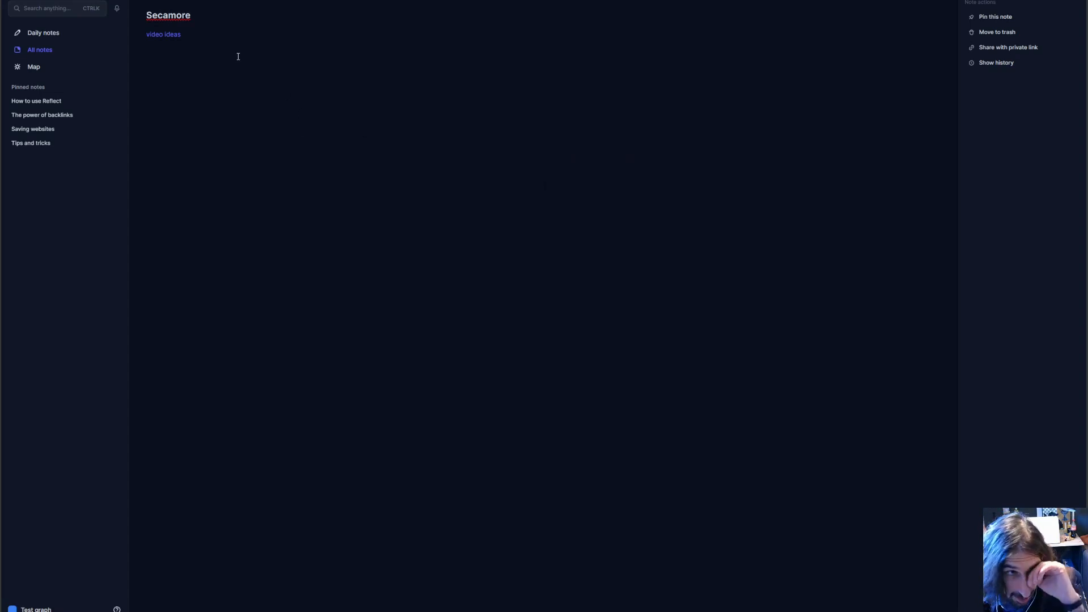
Record a short audio memo and view its transcription in the daily note for Tue, October 24th, 2023.
click(117, 8)
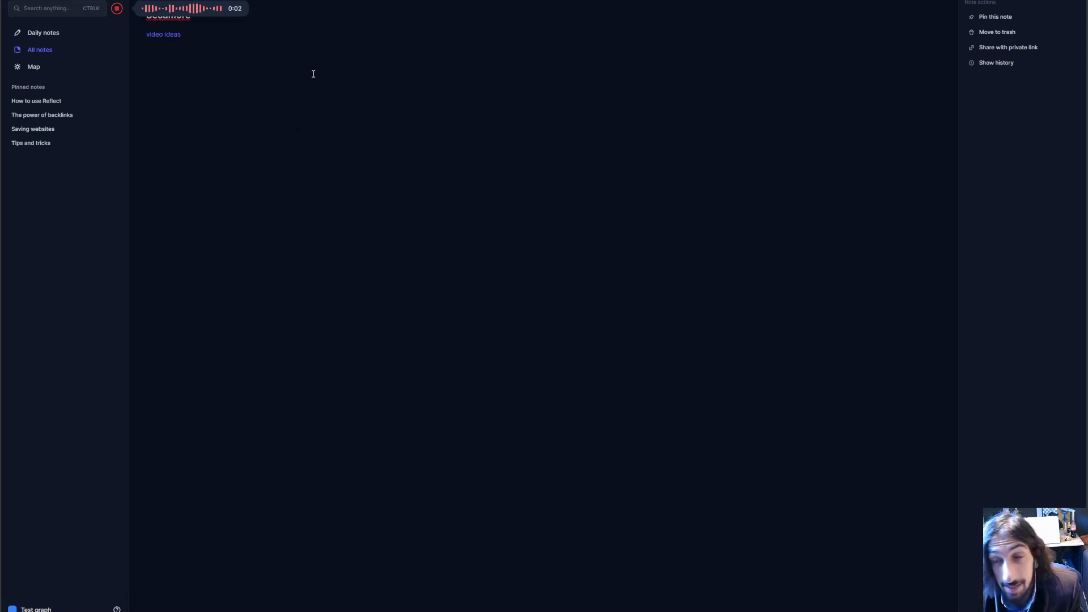
click(117, 9)
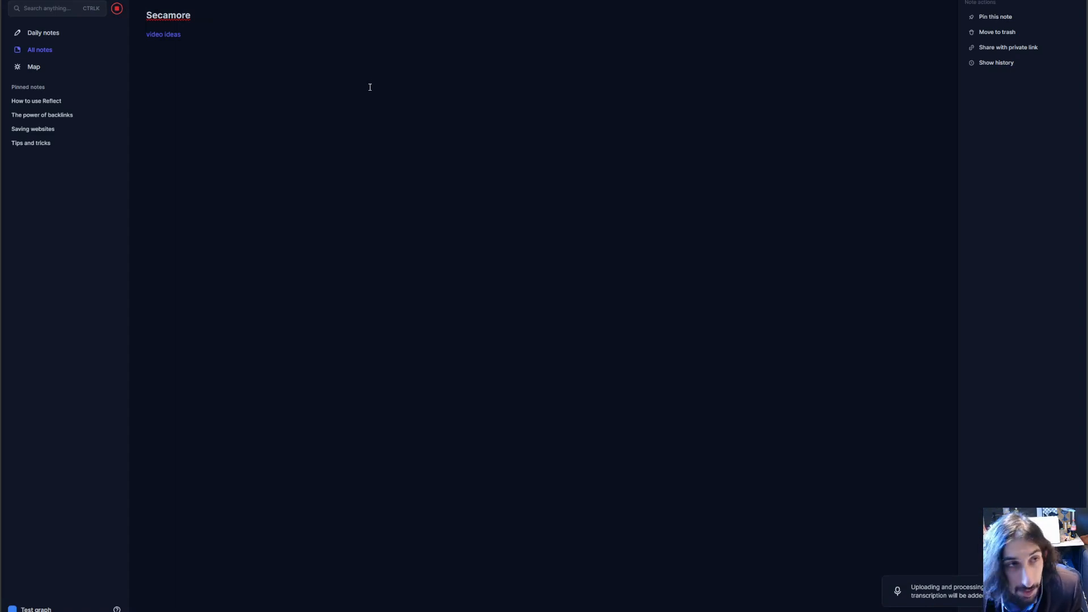
click(45, 33)
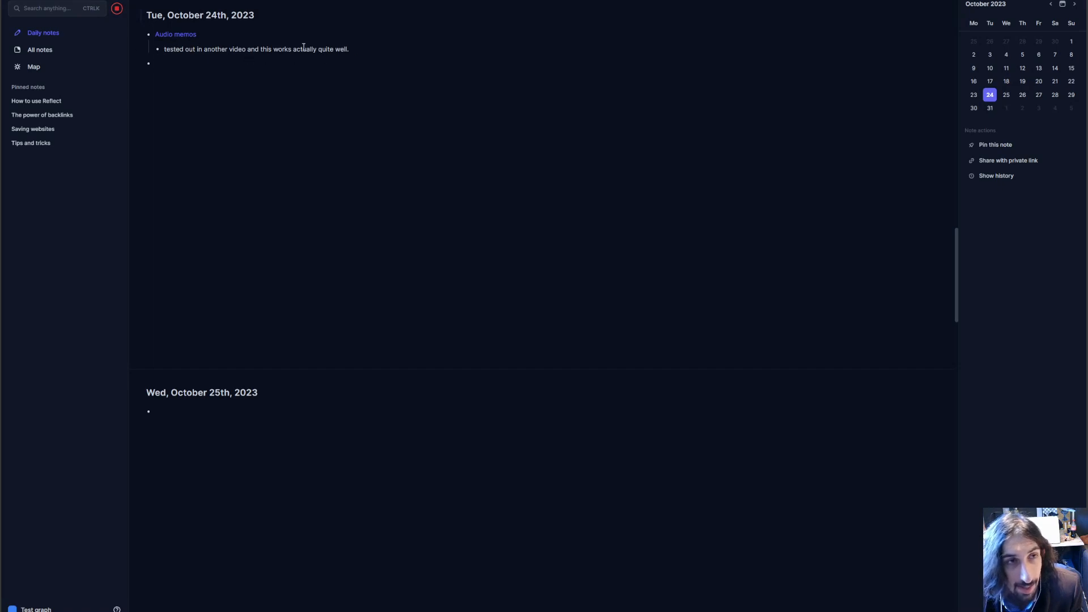
click(175, 35)
key(alt+Left)
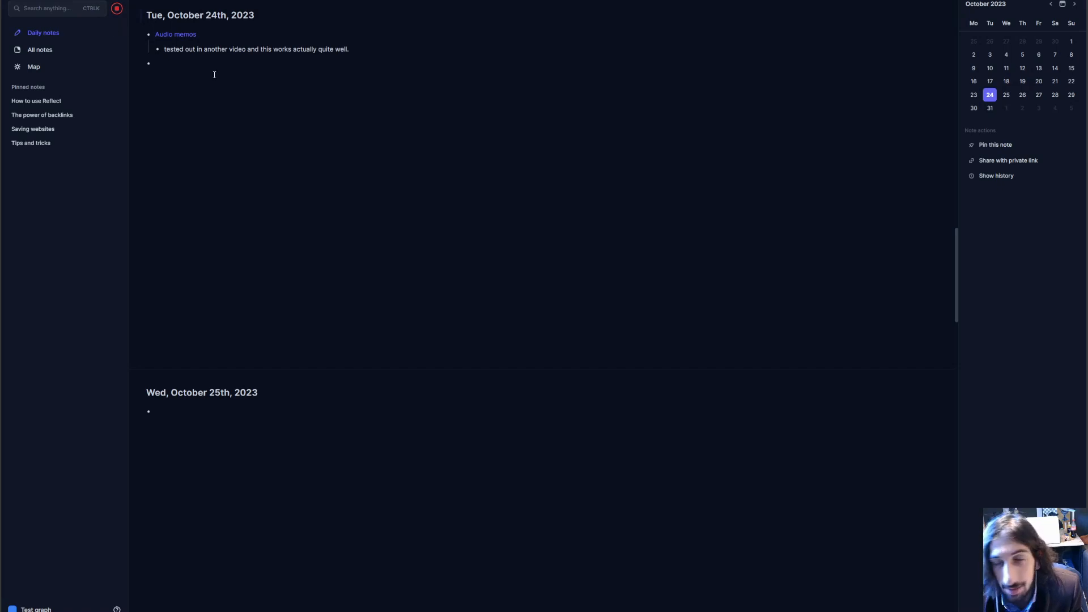
Move the transcribed memo line "tested out in another video and this works actually quite well." from the daily note into the Secamore note.
drag(359, 50, 162, 50)
key(ctrl+c)
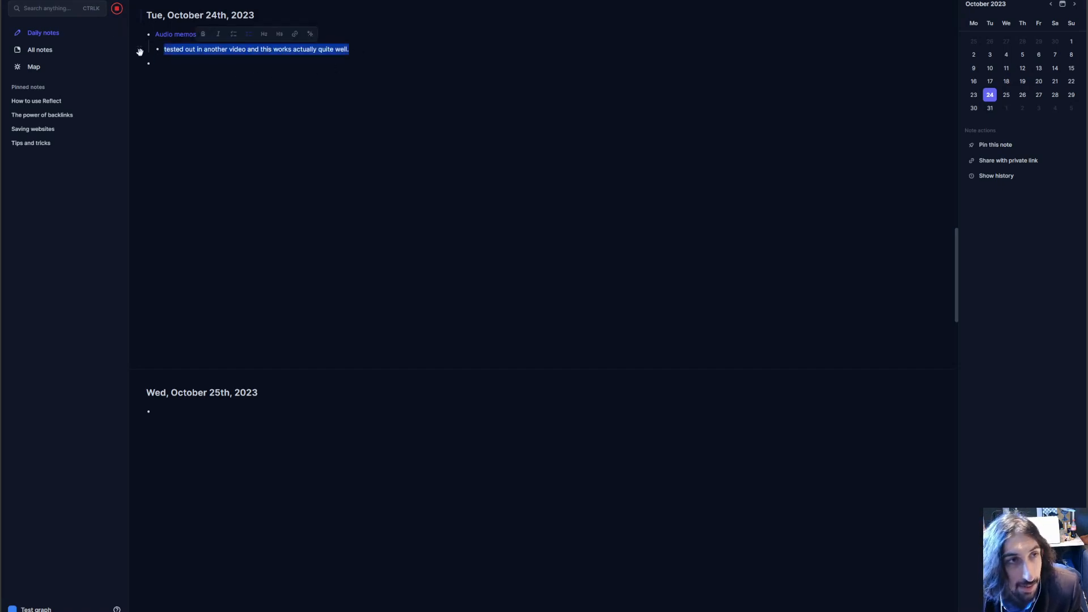
click(139, 50)
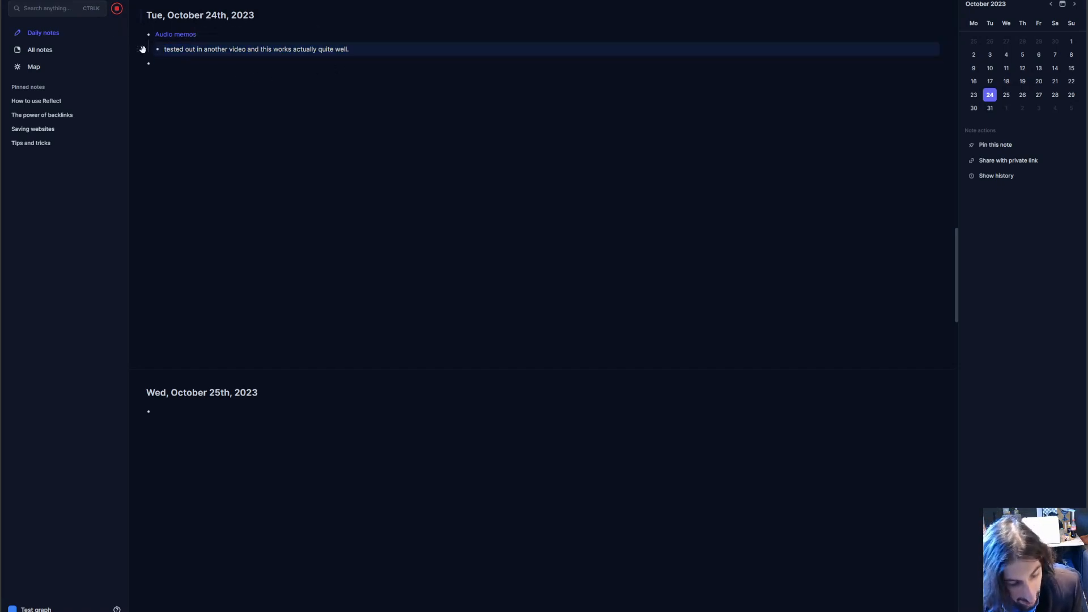
click(45, 51)
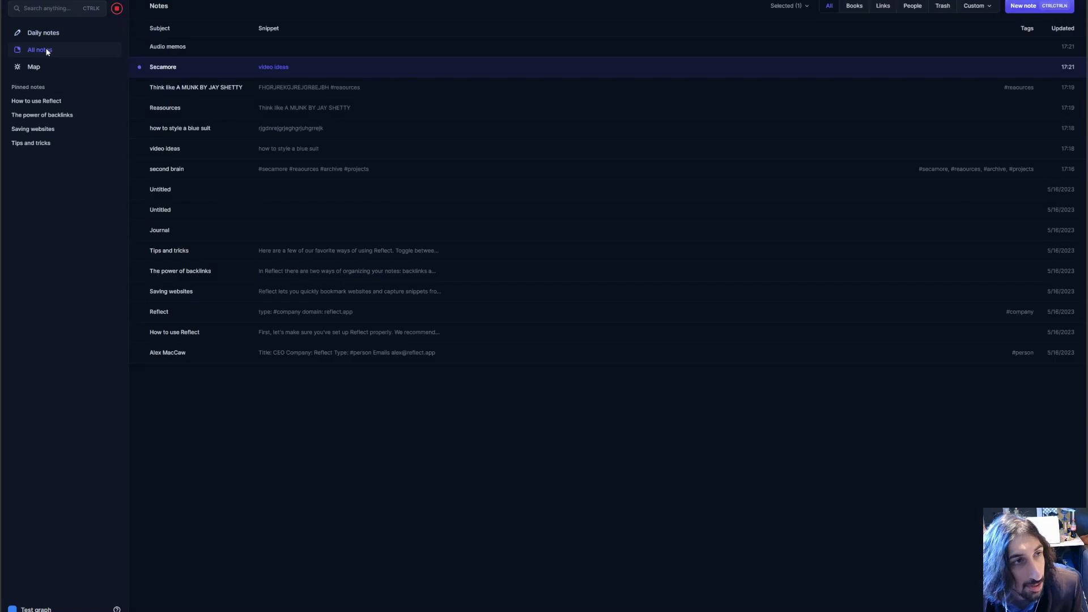
click(314, 68)
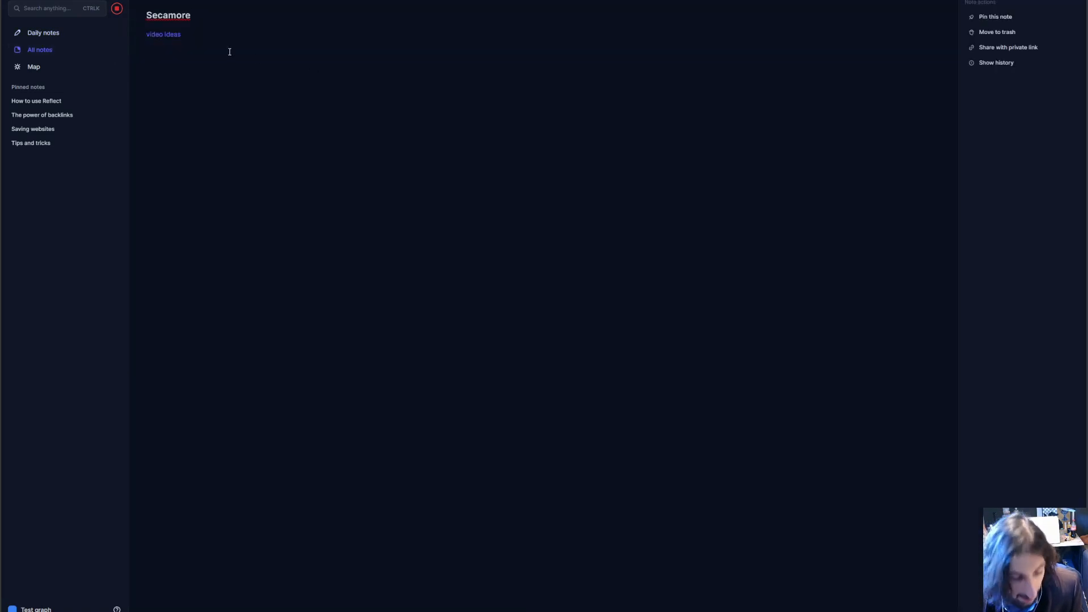
key(ctrl+v)
Delete the pasted memo line from the Secamore note, keeping the video ideas backlink.
drag(340, 52, 144, 47)
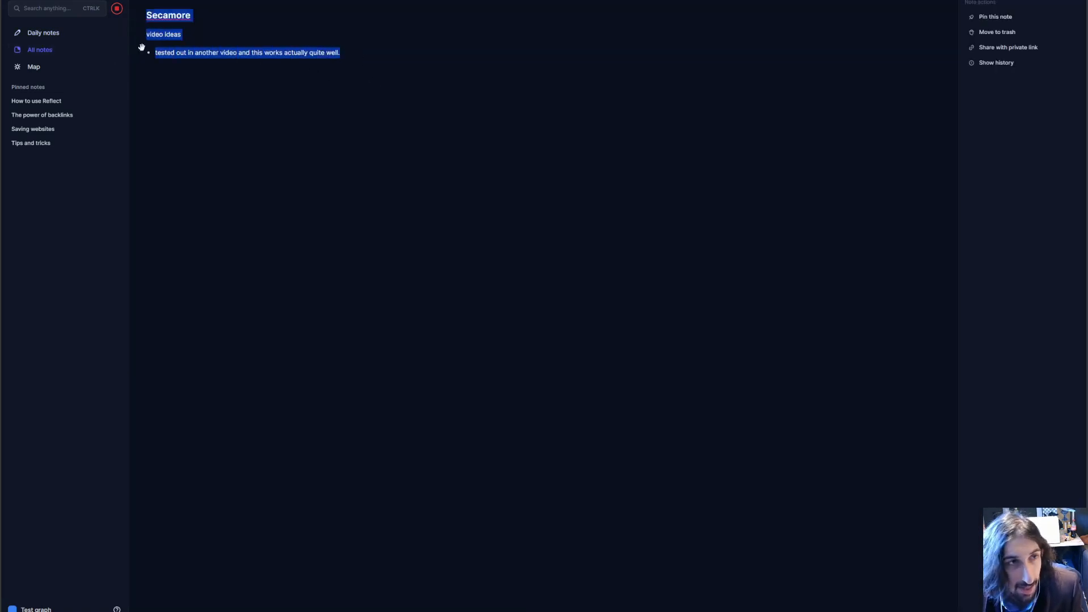
drag(345, 64, 147, 59)
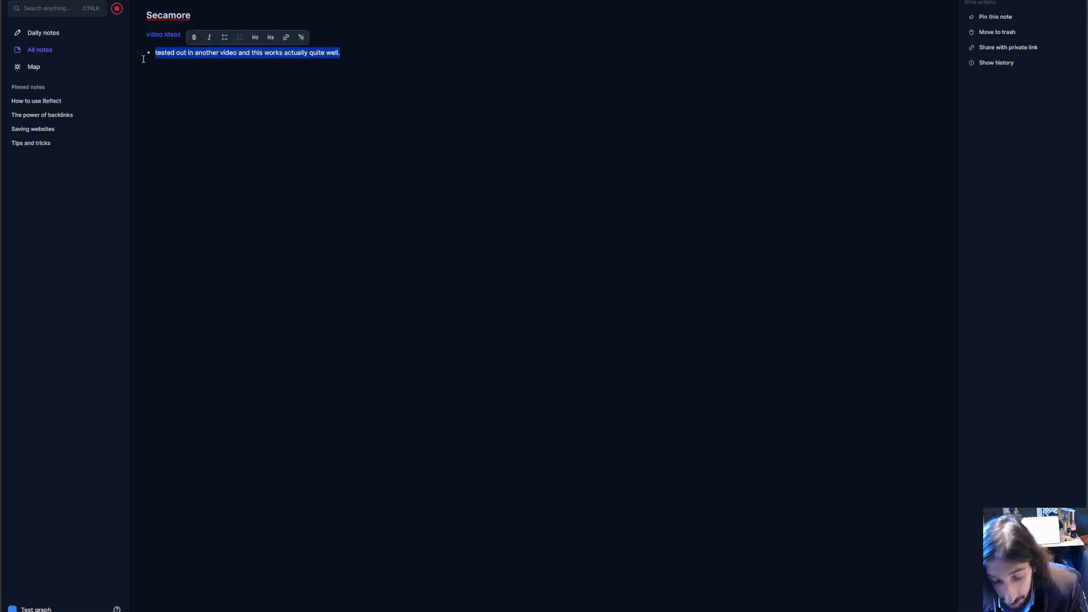
key(BackSpace)
Return to the October 24th daily note and check the remaining Audio memos backlink.
click(54, 37)
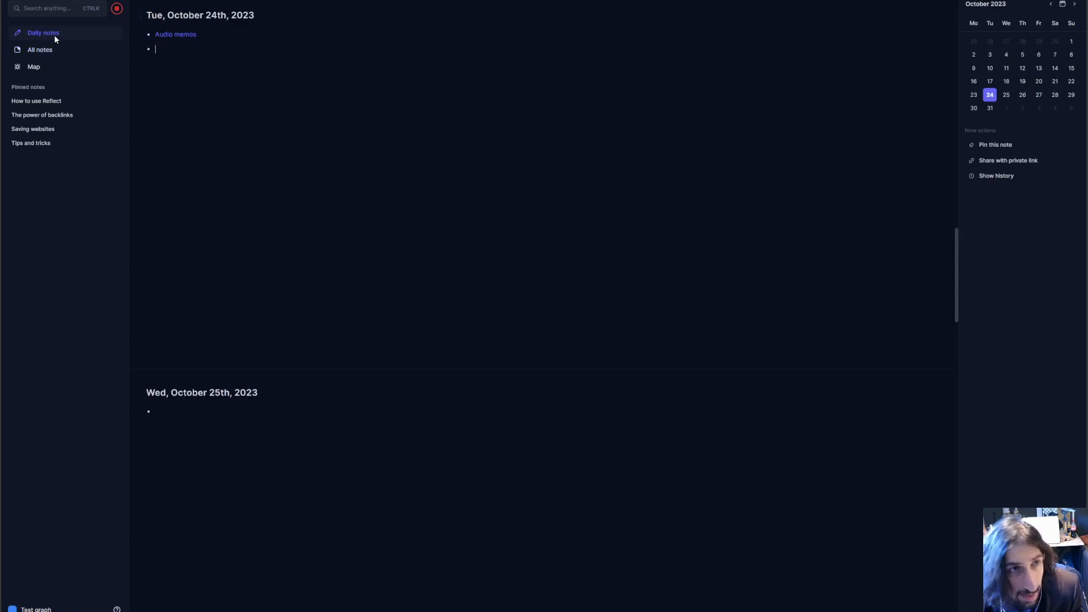
click(138, 32)
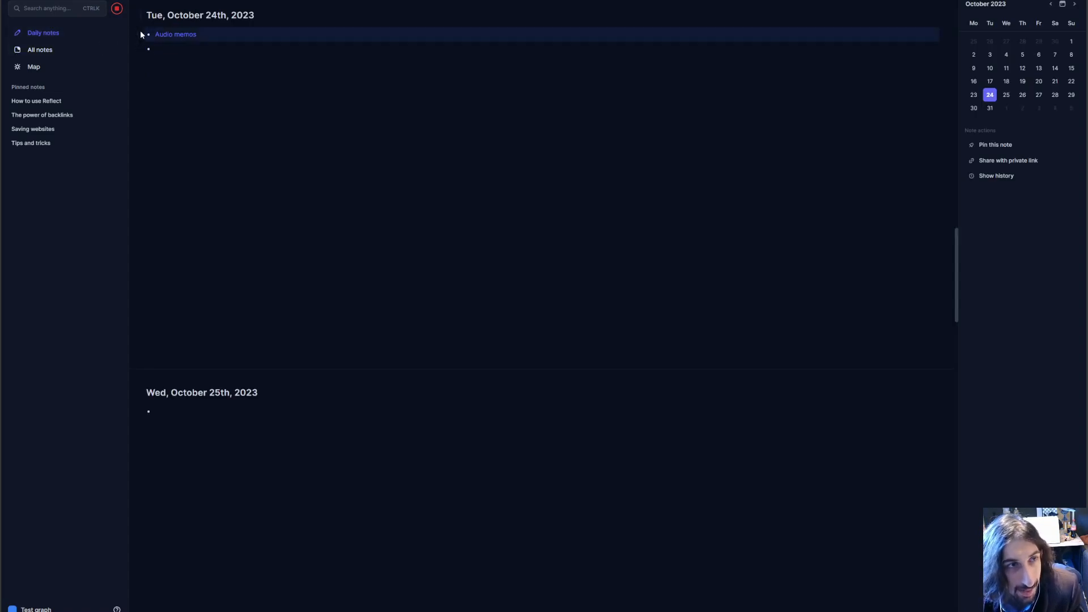
click(147, 28)
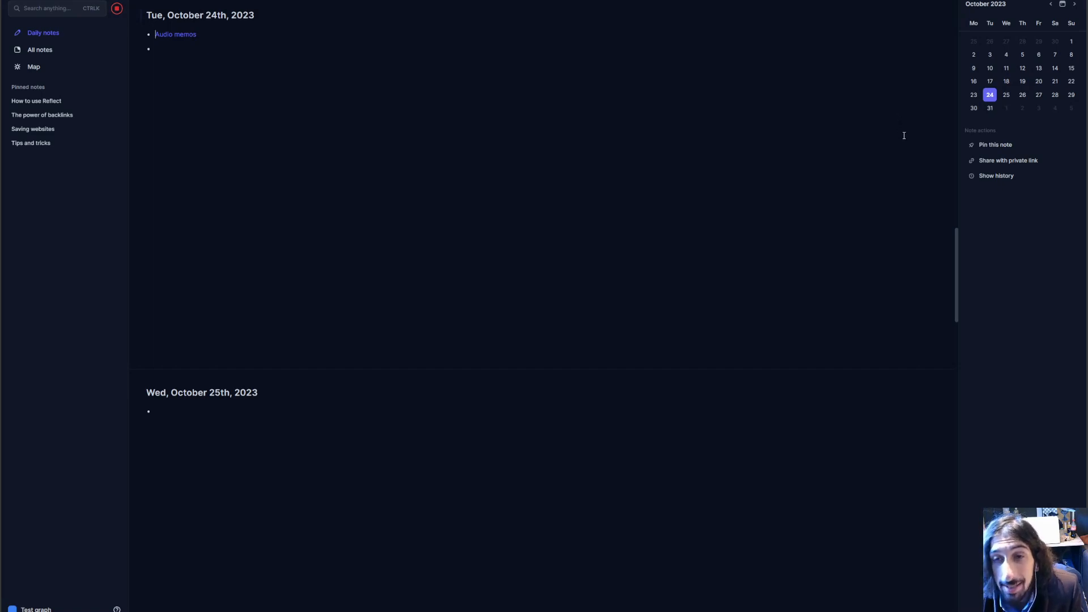
Switch from Test graph to the personal graph and examine its map of connected notes at different zoom levels.
click(49, 68)
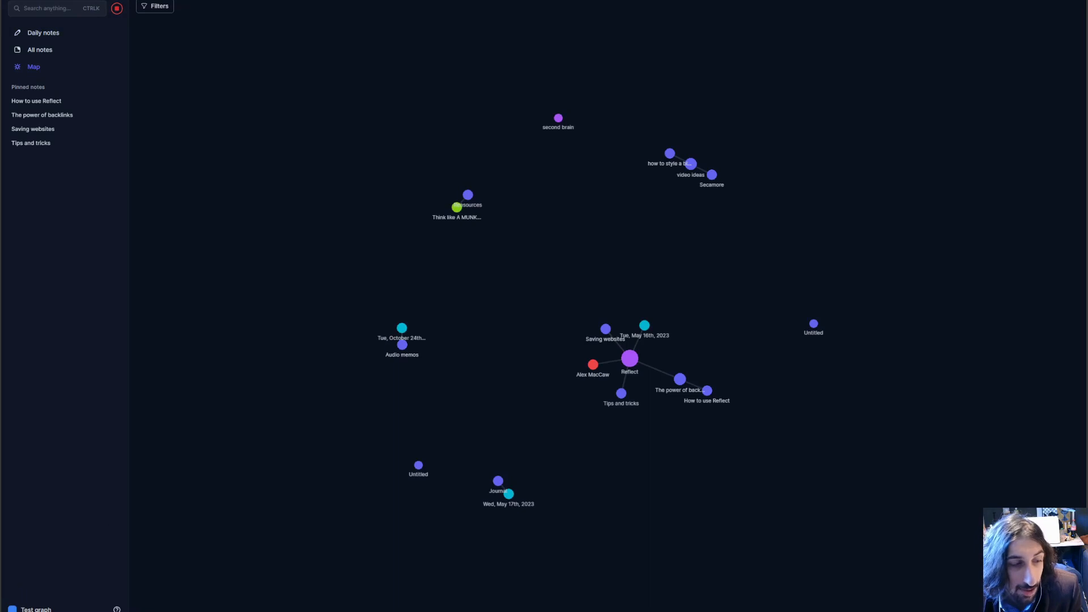
click(33, 609)
click(38, 545)
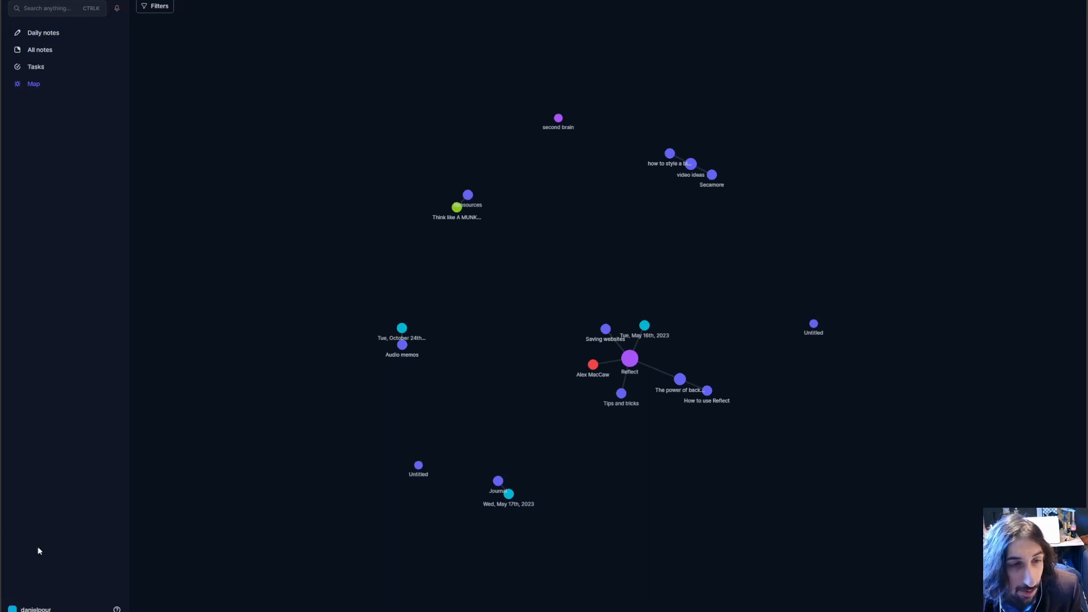
click(34, 609)
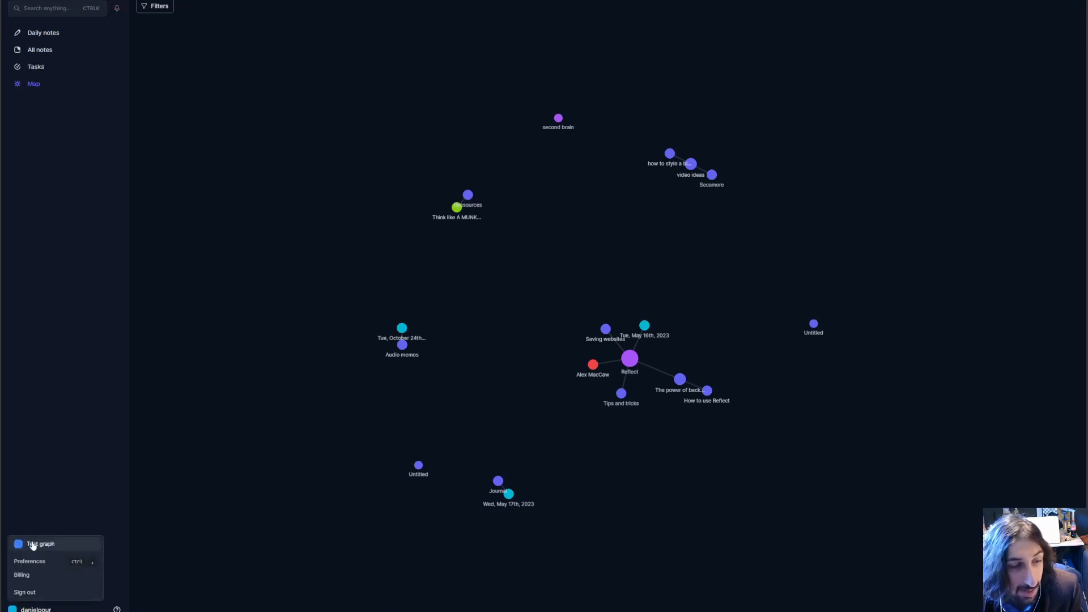
click(59, 51)
click(51, 83)
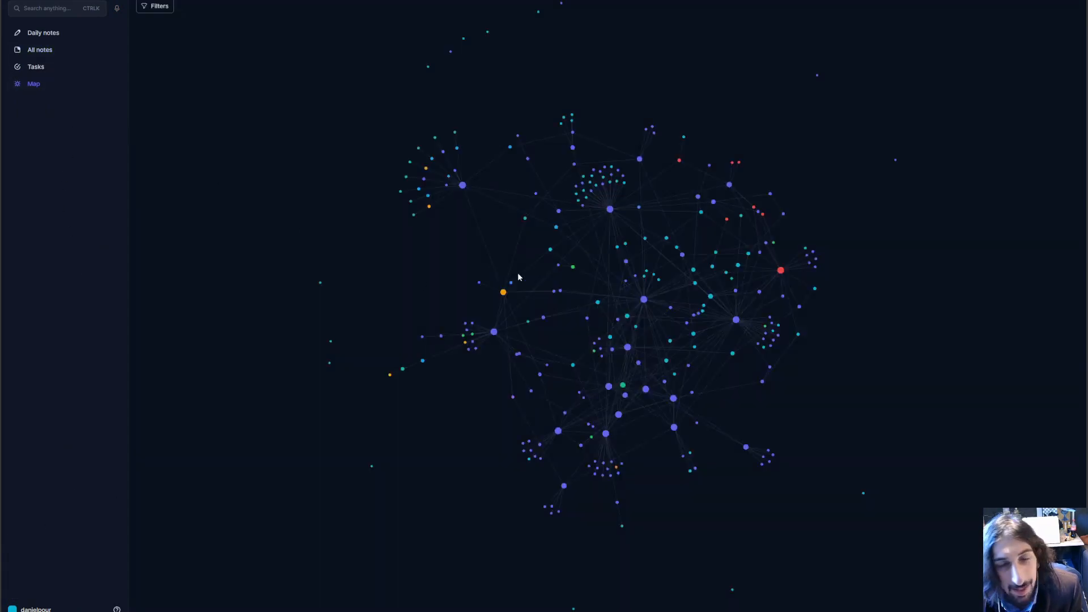
scroll(564, 278, down, 6)
scroll(638, 336, up, 3)
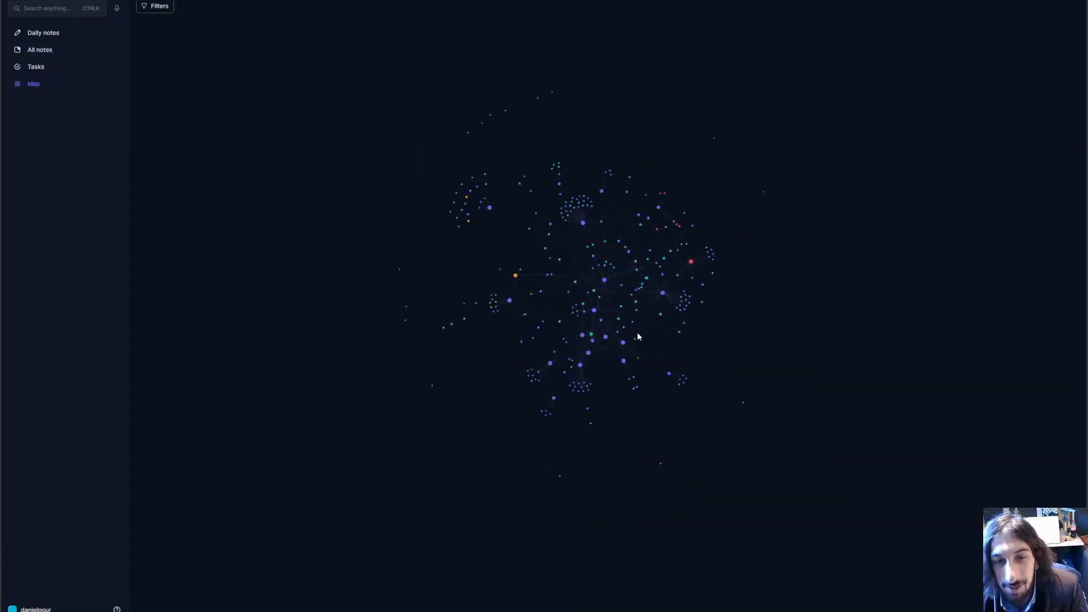
scroll(638, 337, up, 5)
scroll(723, 355, down, 6)
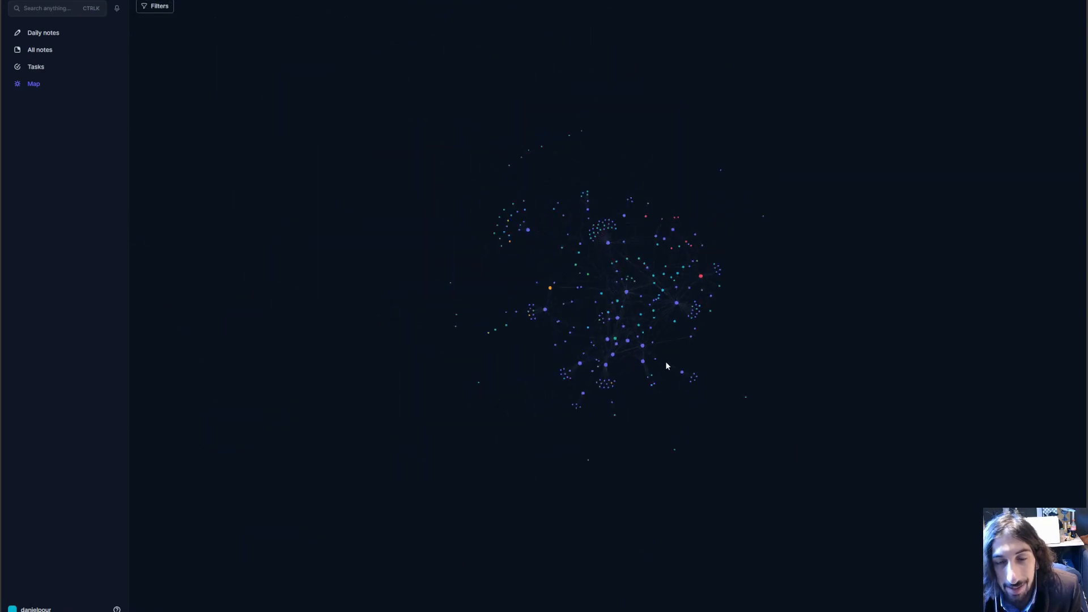